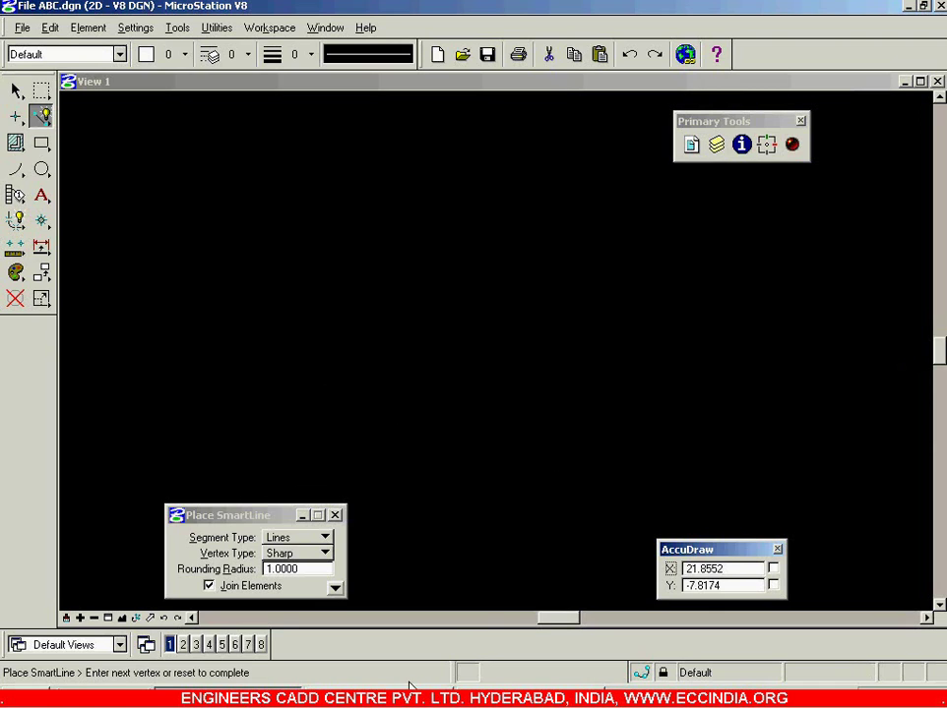
- Consult the workbook figure in Acrobat Reader, return to MicroStation and place the shape's horizontal bottom edge 13 units to the right
key(alt+Tab)
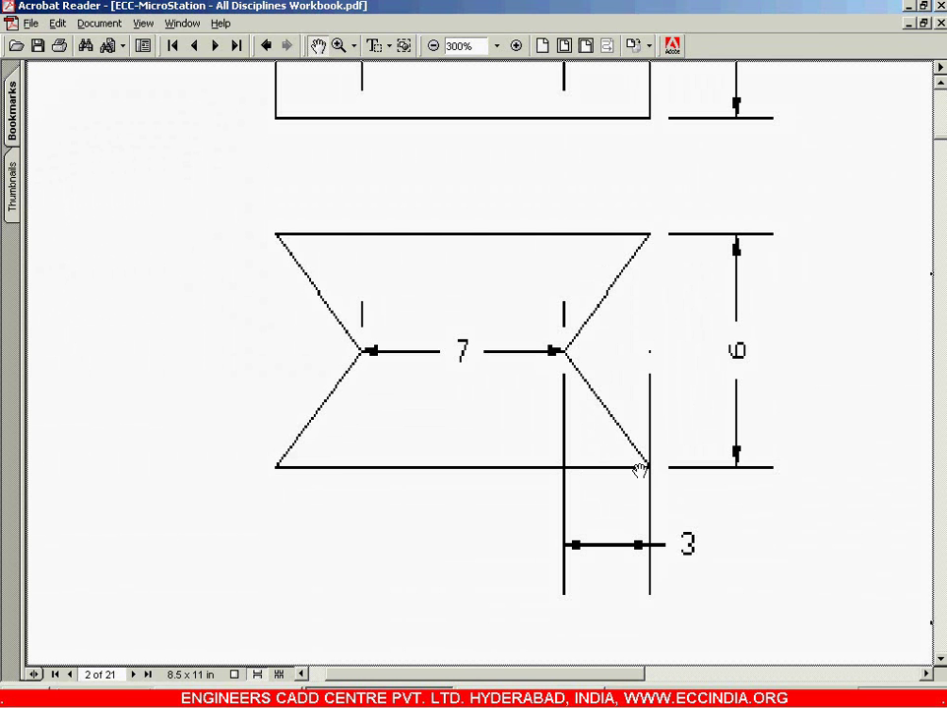
click(282, 686)
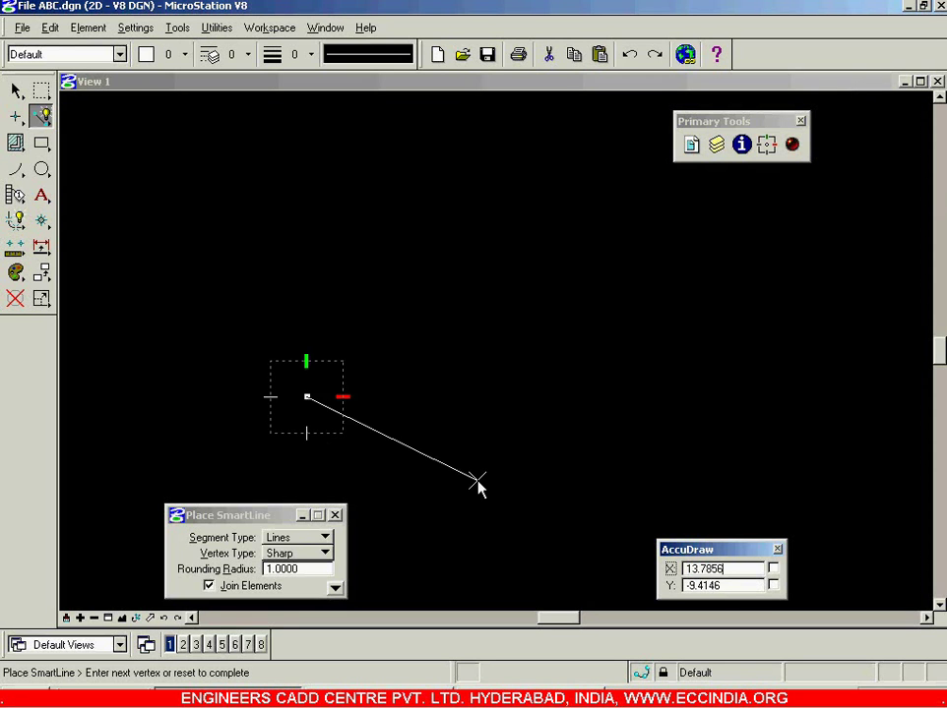
text(13)
click(531, 397)
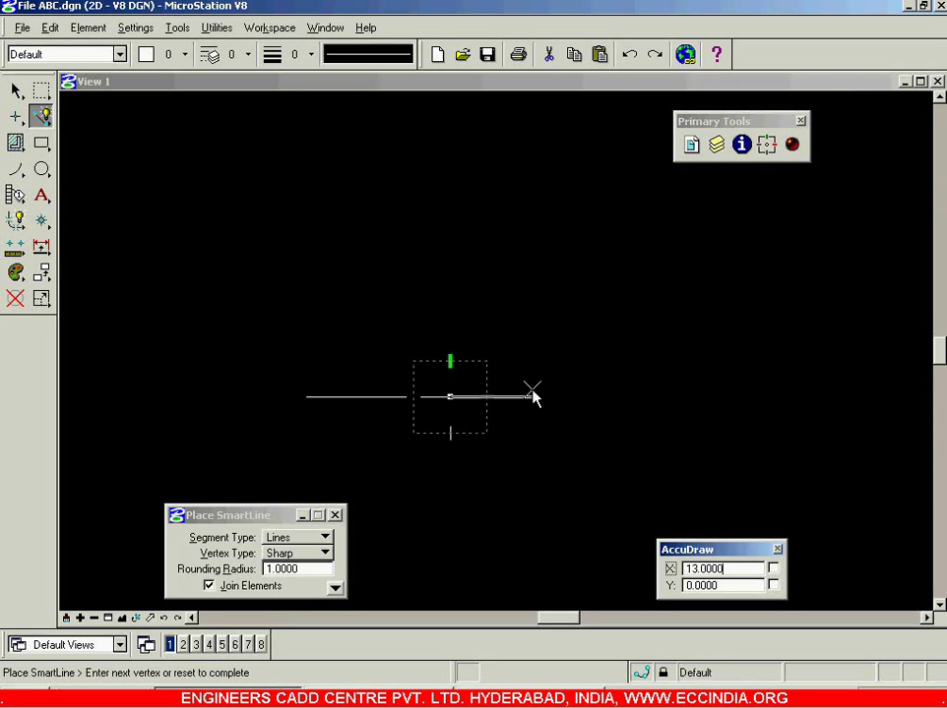
- Check the workbook figure in Acrobat Reader and, back in MicroStation, add a diagonal segment from the base's right end at X -3, Y 3
scroll(236, 355, up, 3)
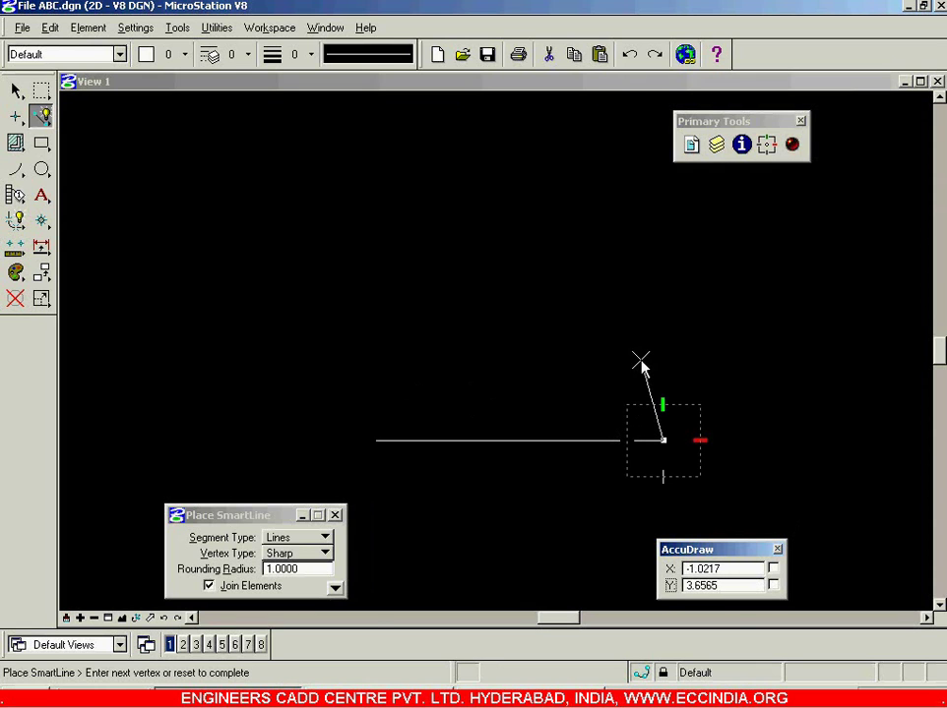
click(453, 700)
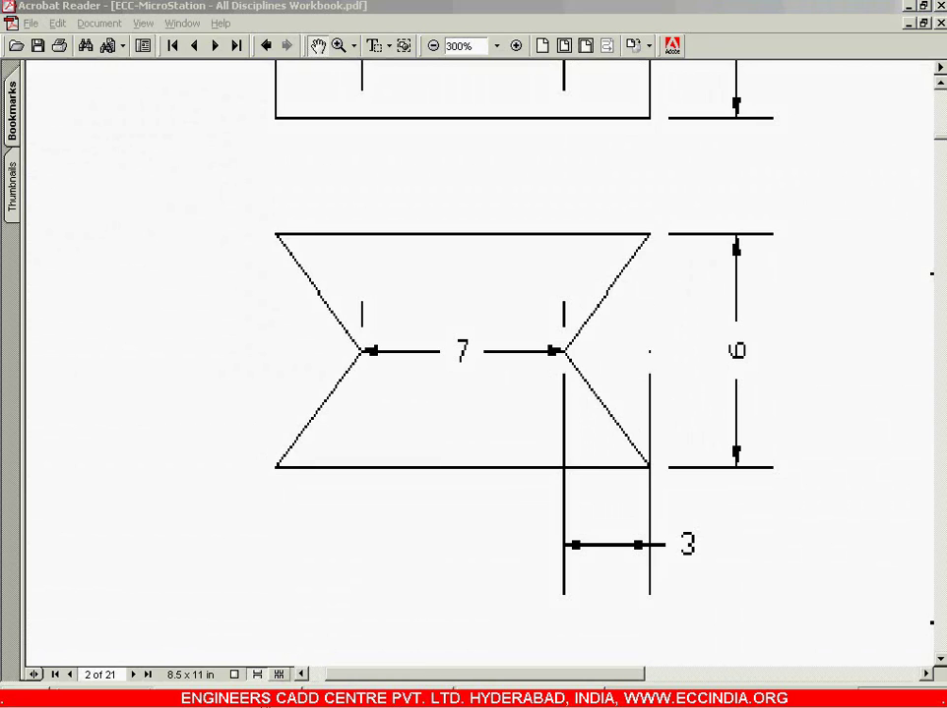
key(alt+Tab)
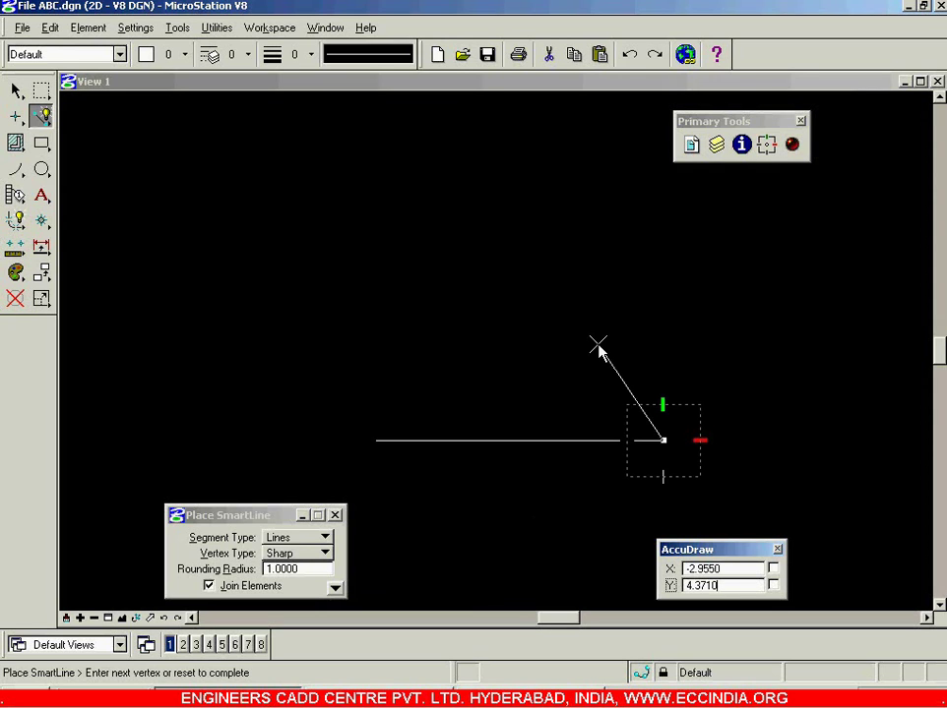
text(3)
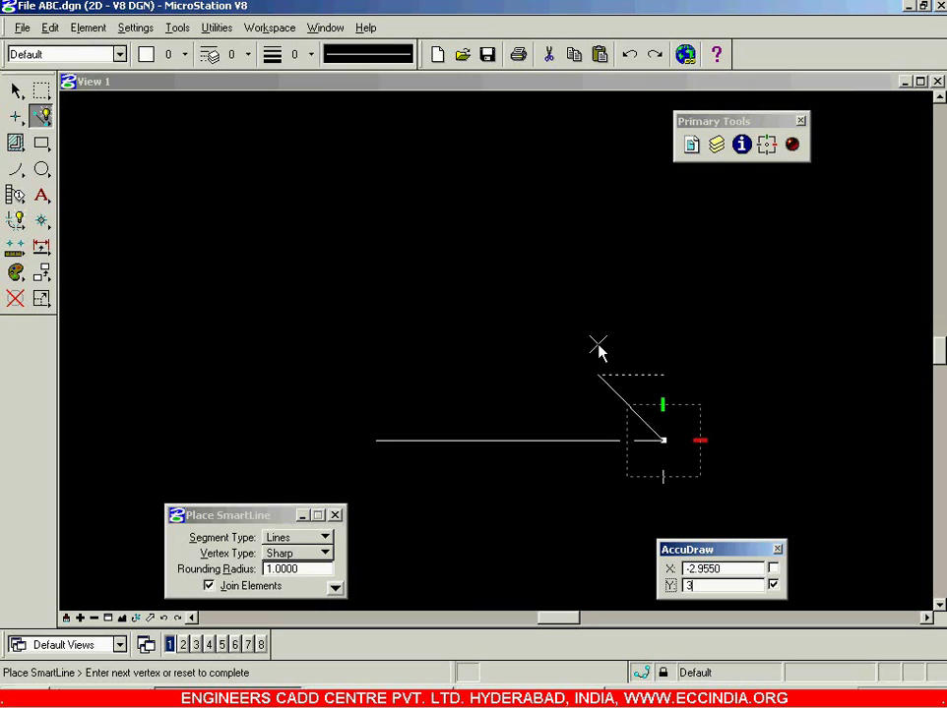
key(Tab)
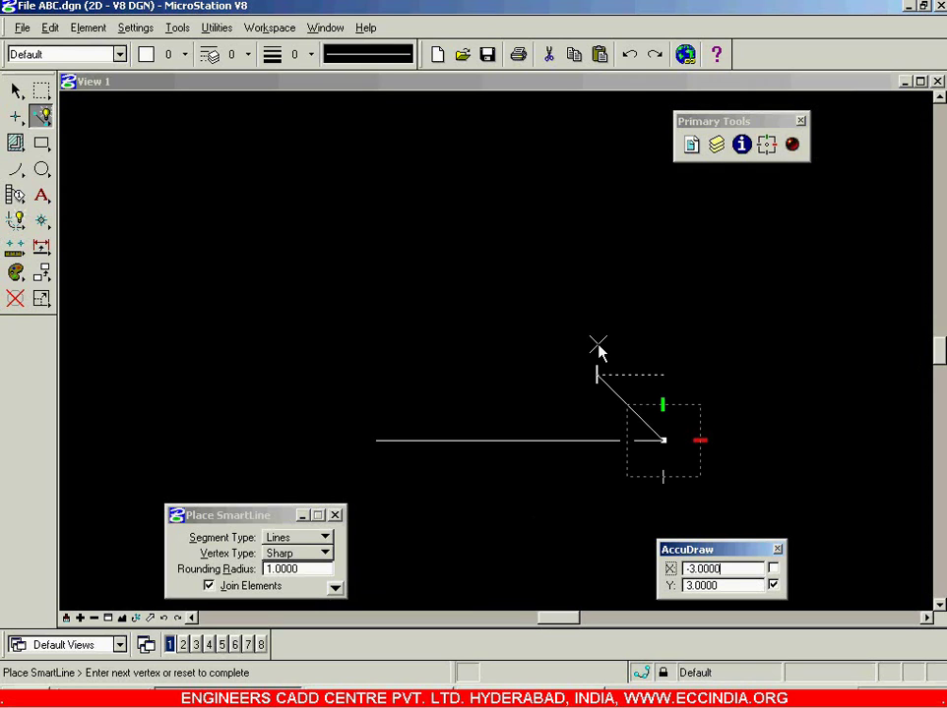
text(3)
click(598, 346)
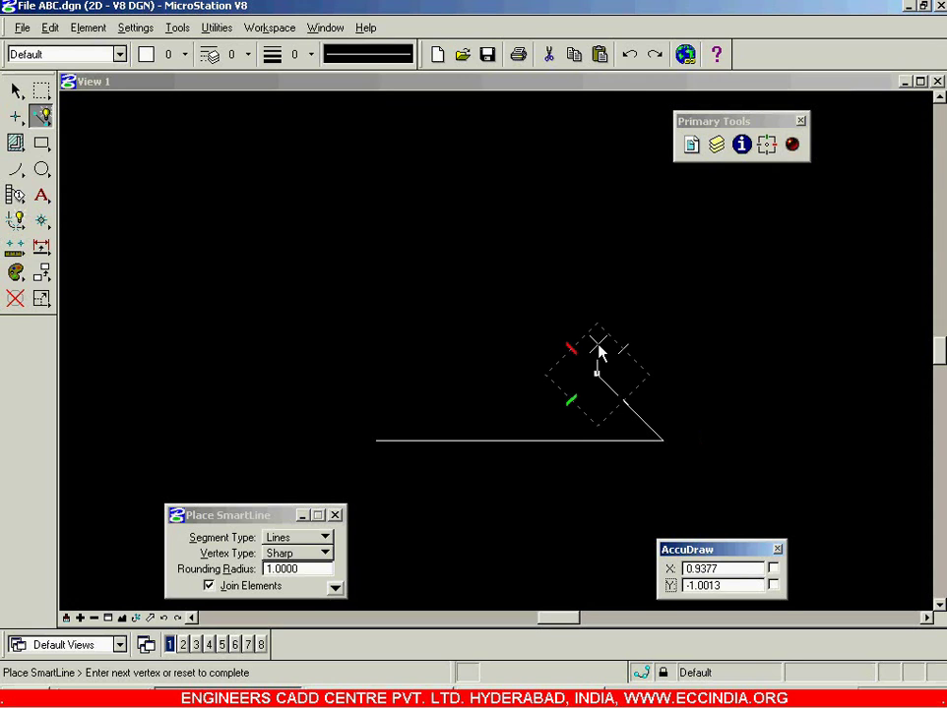
- Recheck the workbook figure in Acrobat Reader, try the next vertex in MicroStation at X 3, Y -3 on the rotated axes, and undo it
click(665, 445)
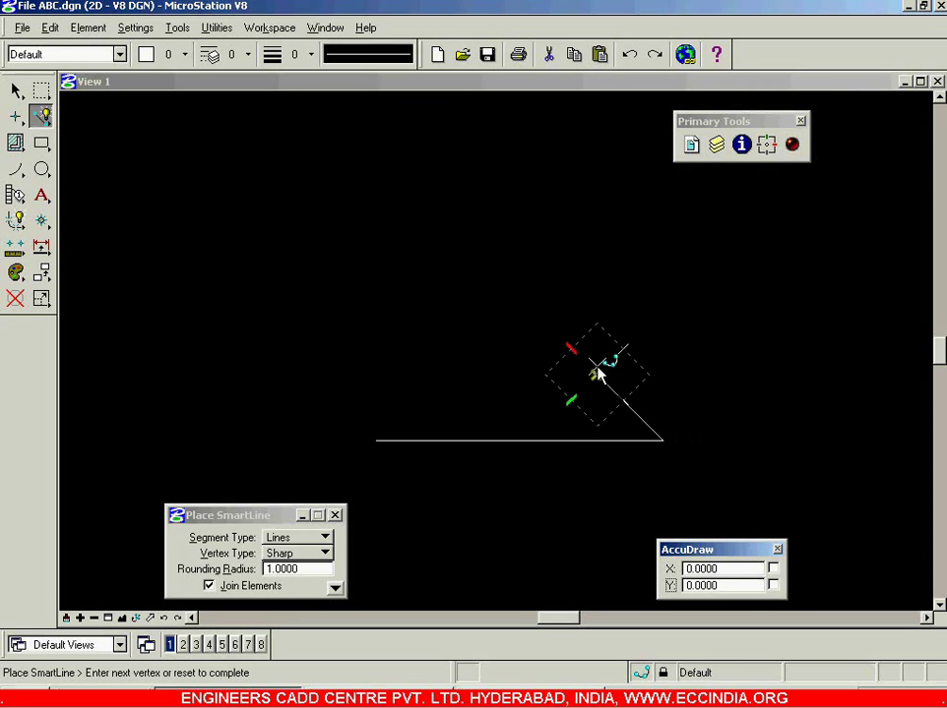
scroll(598, 381, up, 1)
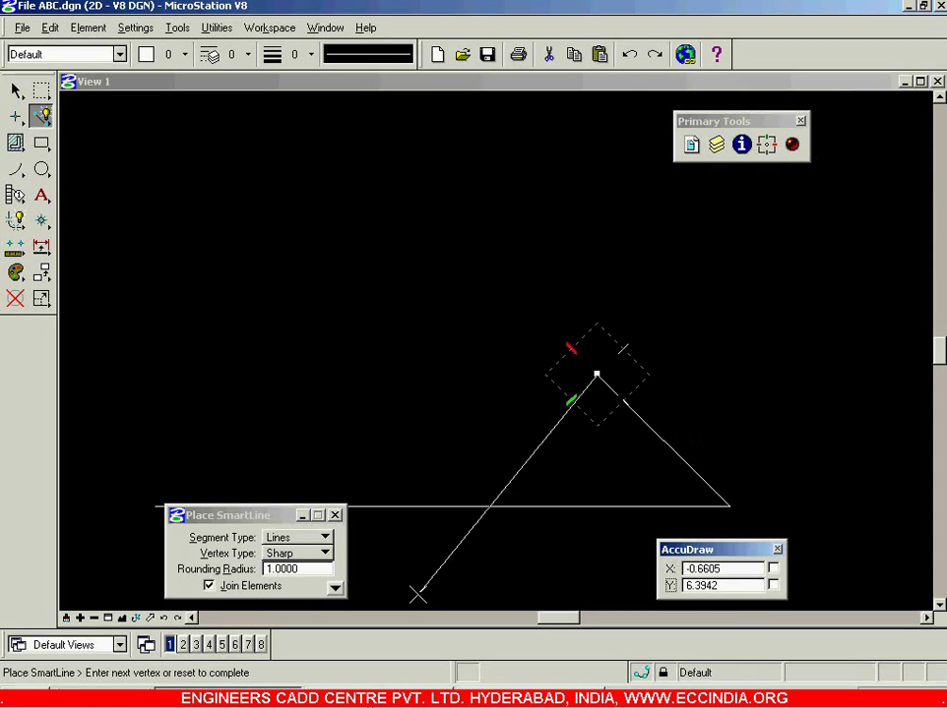
key(alt+Tab)
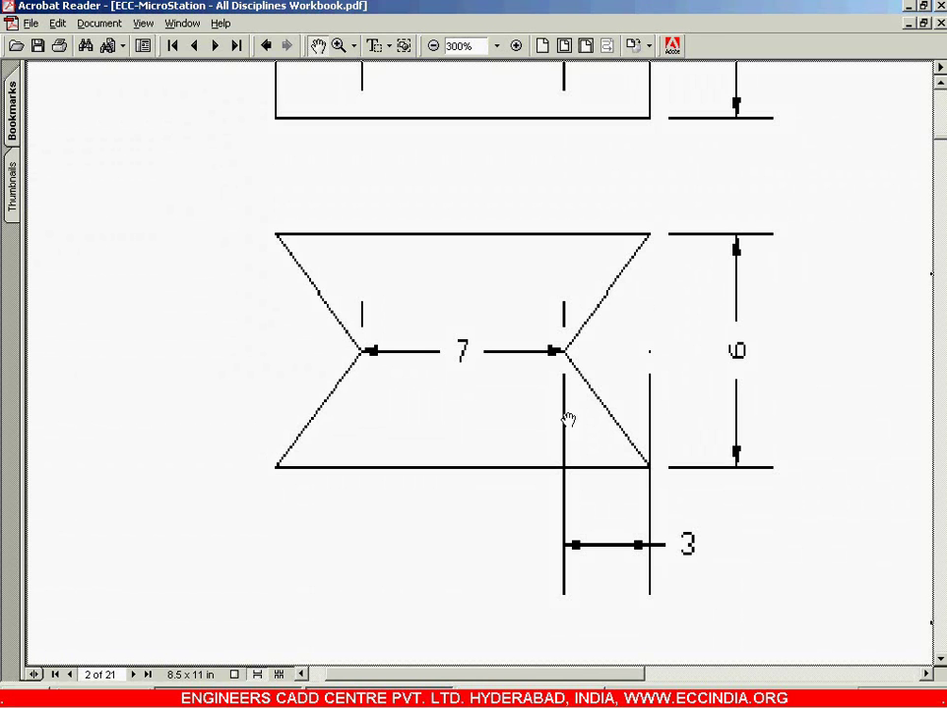
right_click(389, 699)
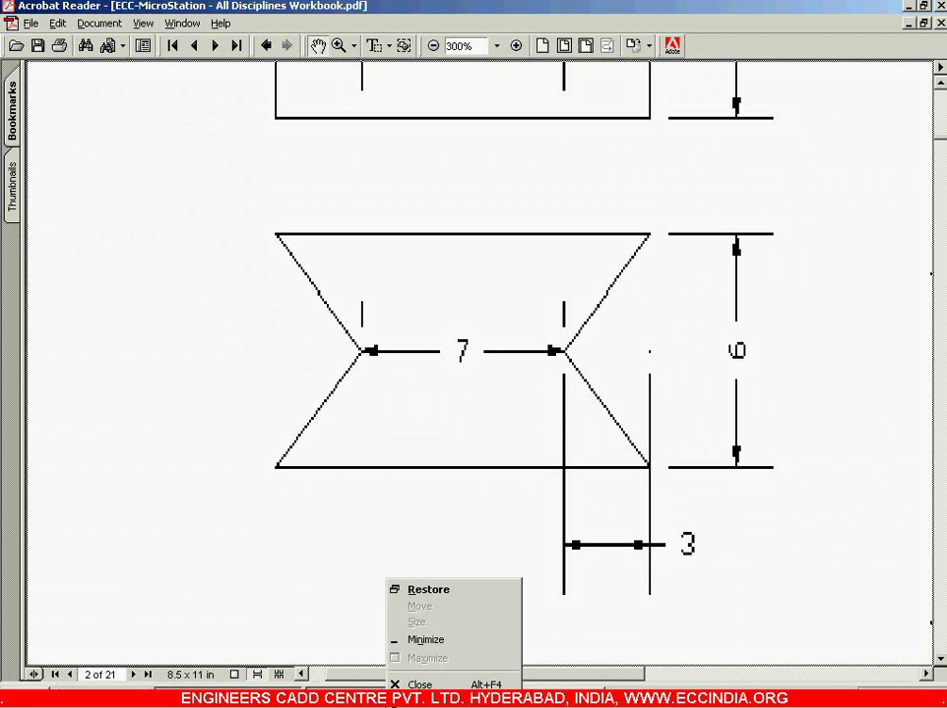
click(433, 638)
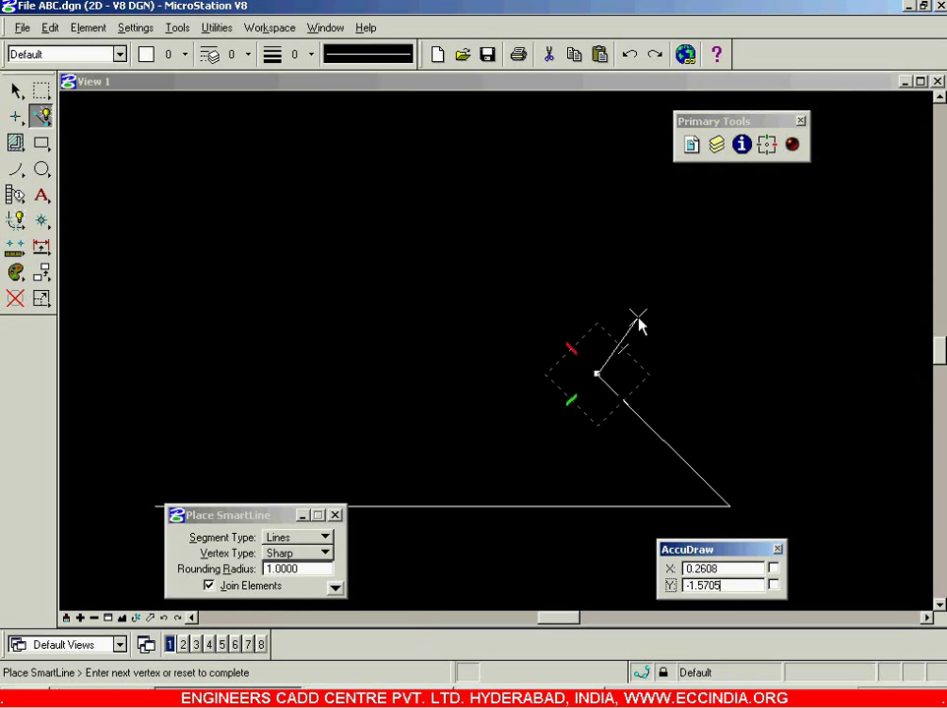
text(-3)
key(Tab)
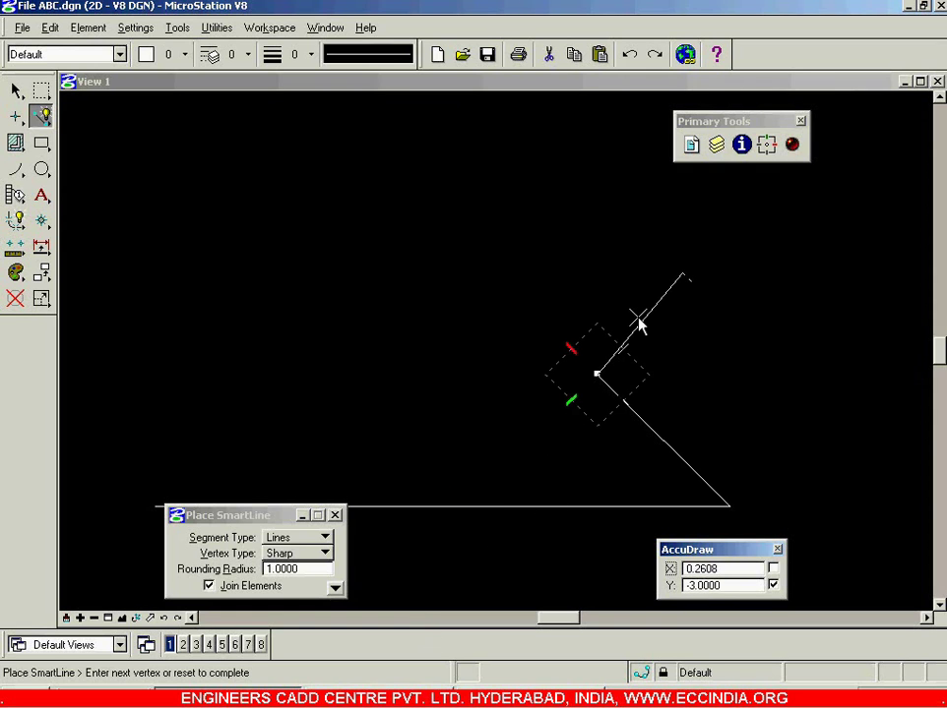
text(3)
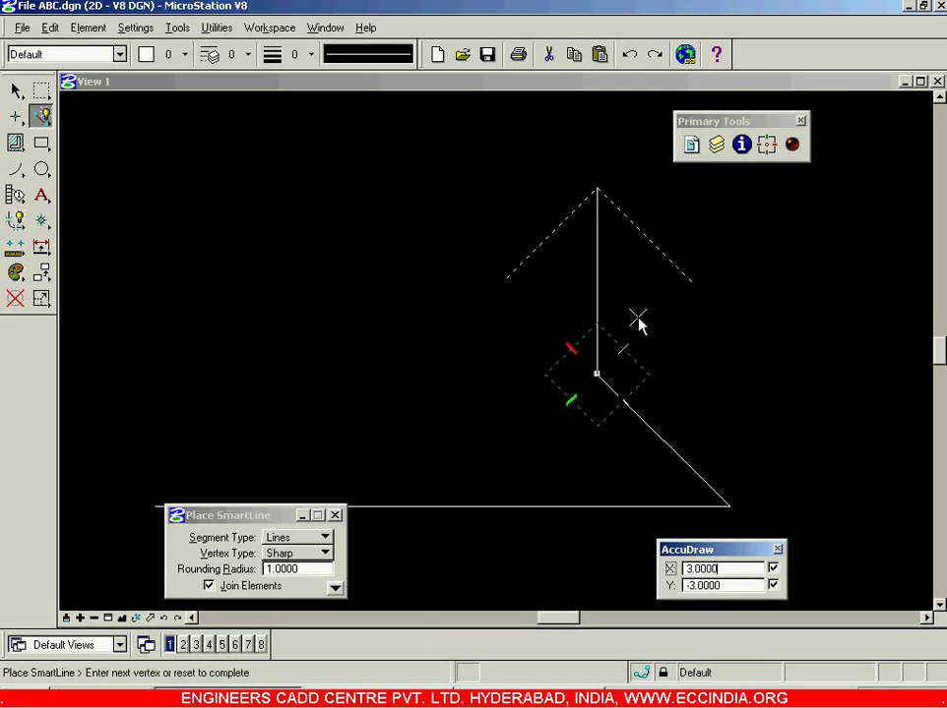
click(637, 321)
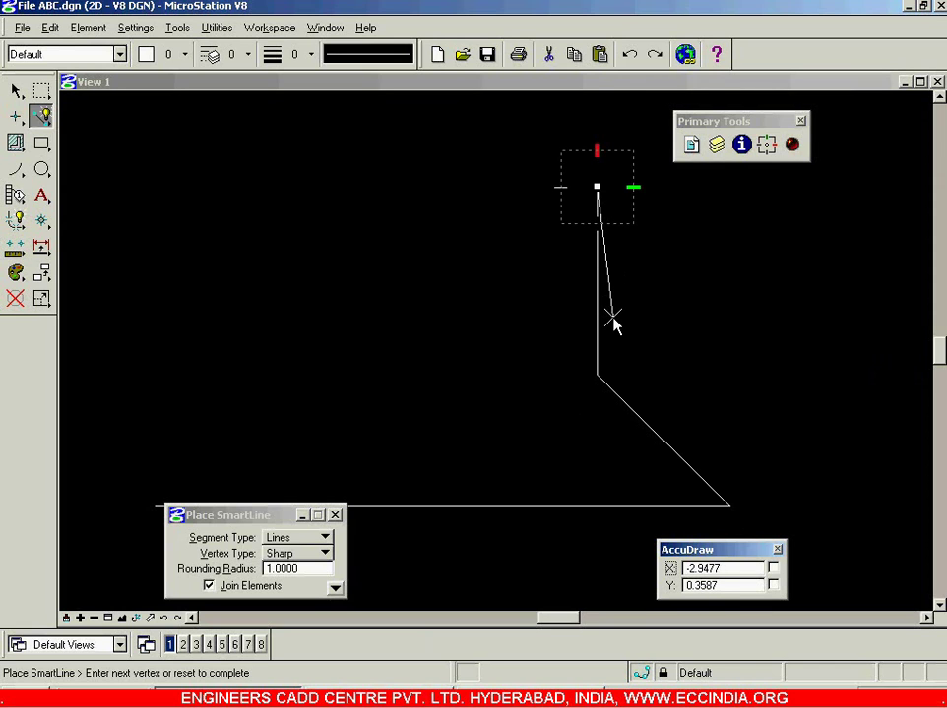
key(ctrl+z)
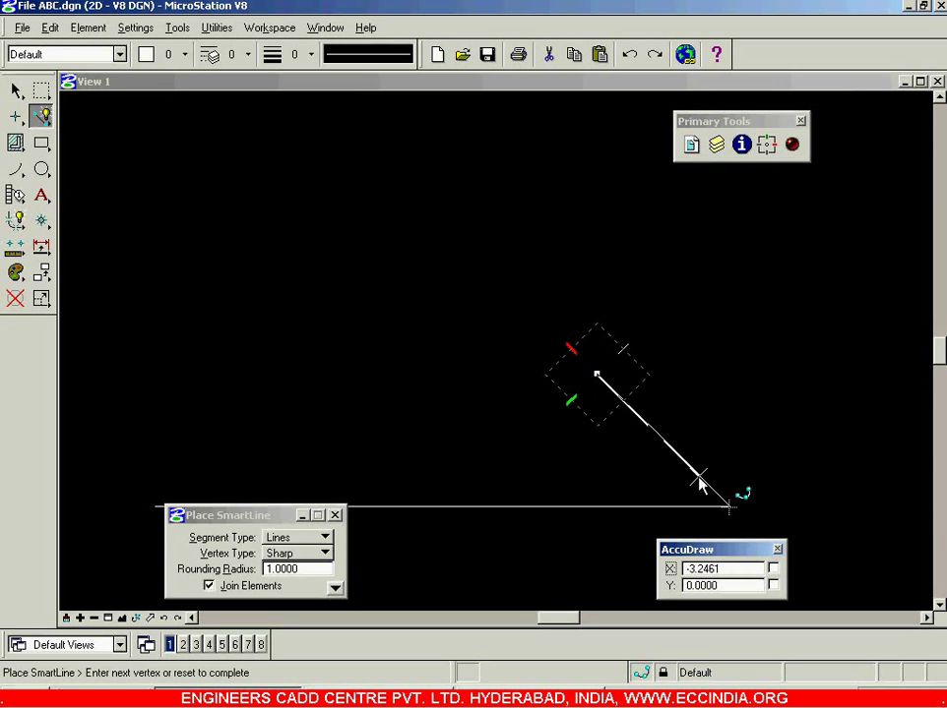
- Switch the AccuDraw compass repeatedly between top and base rotation at the notch vertex, leaving its axes horizontal and vertical
click(597, 375)
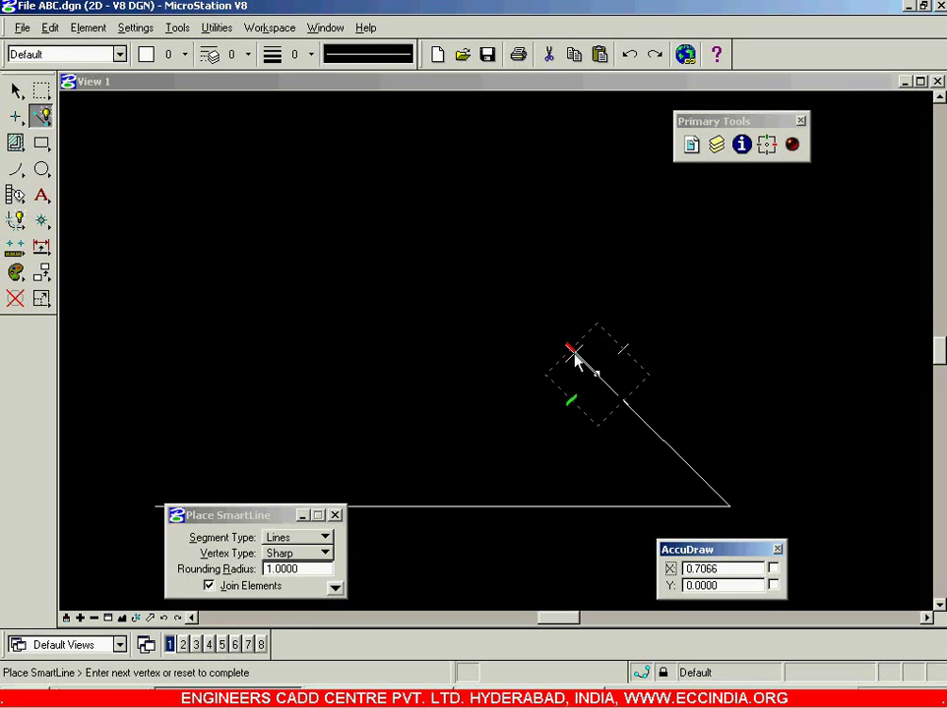
key(t)
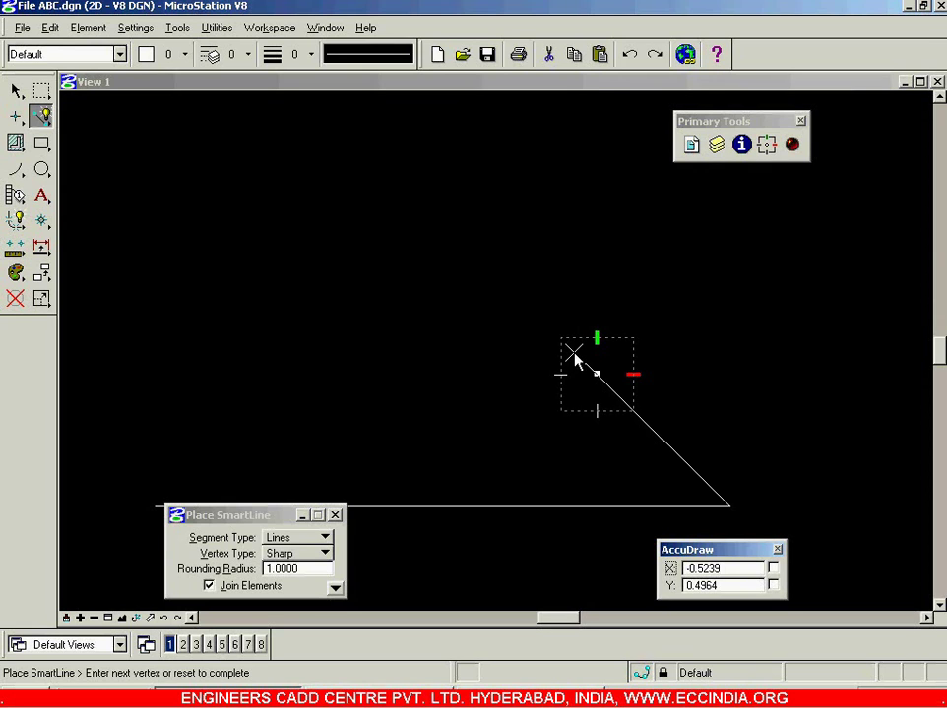
key(b)
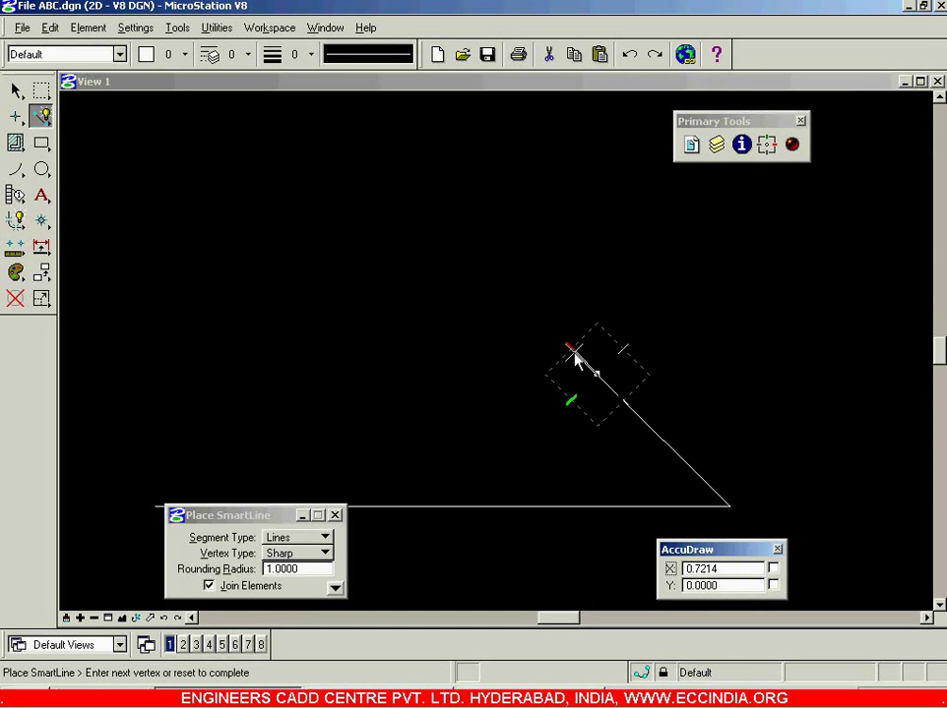
key(t)
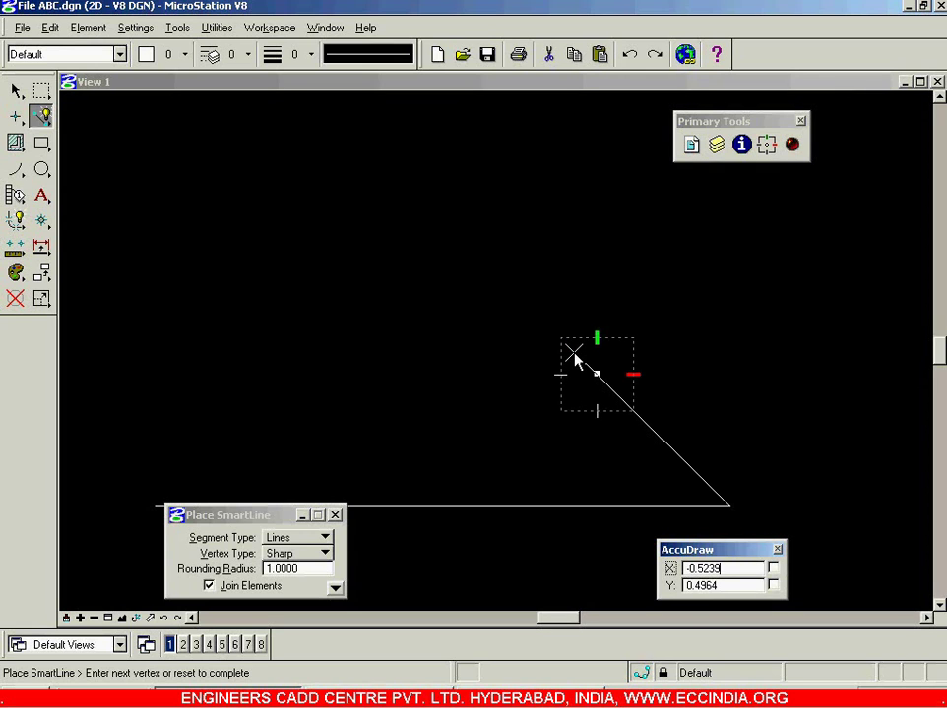
key(b)
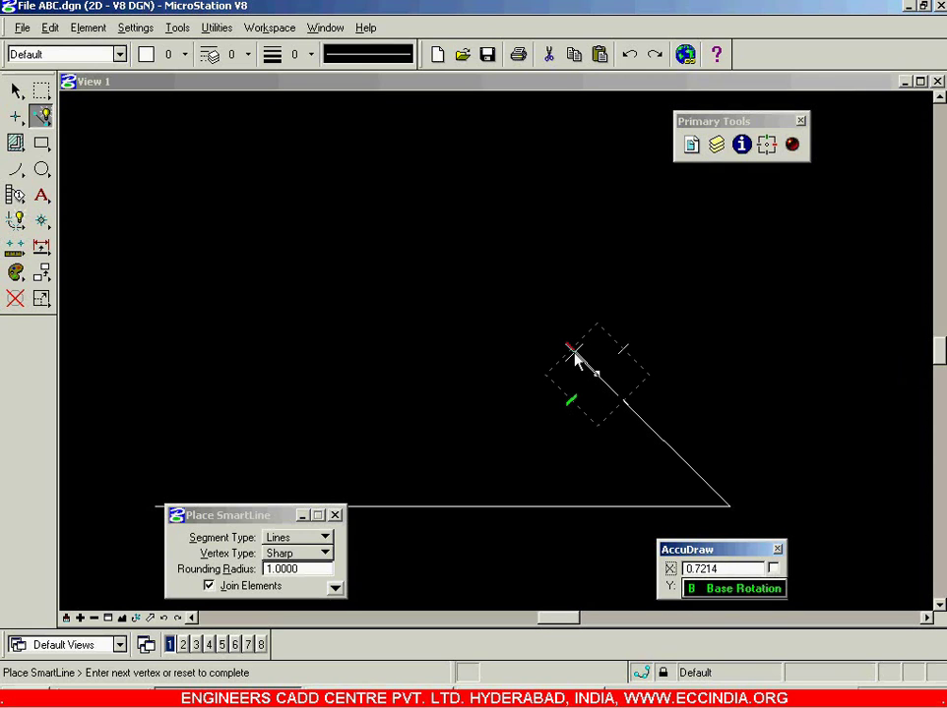
key(b)
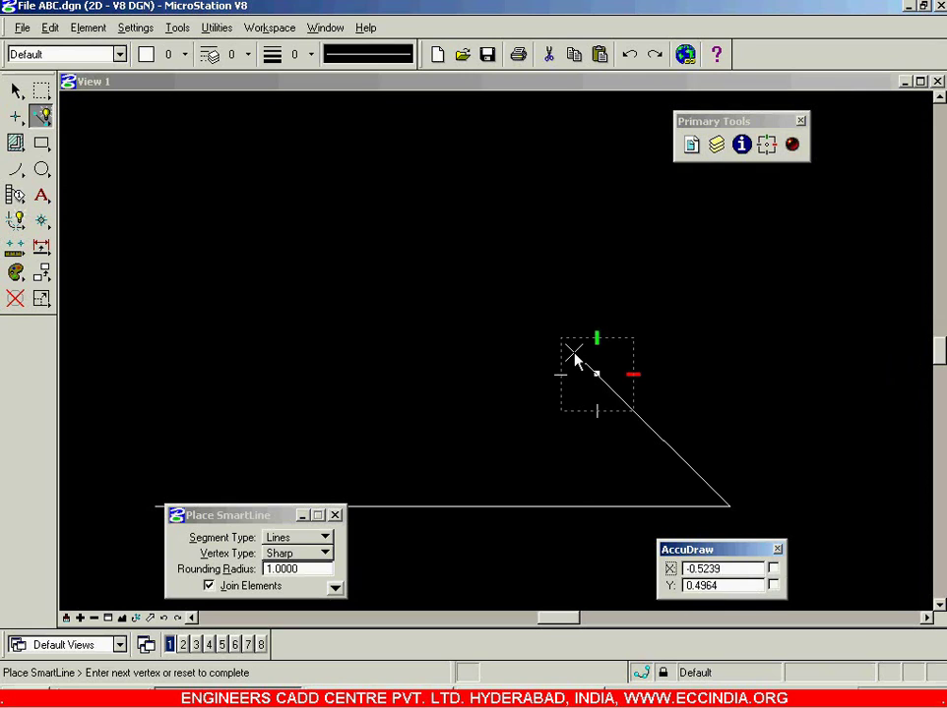
key(b)
key(b)
key(b)
key(b)
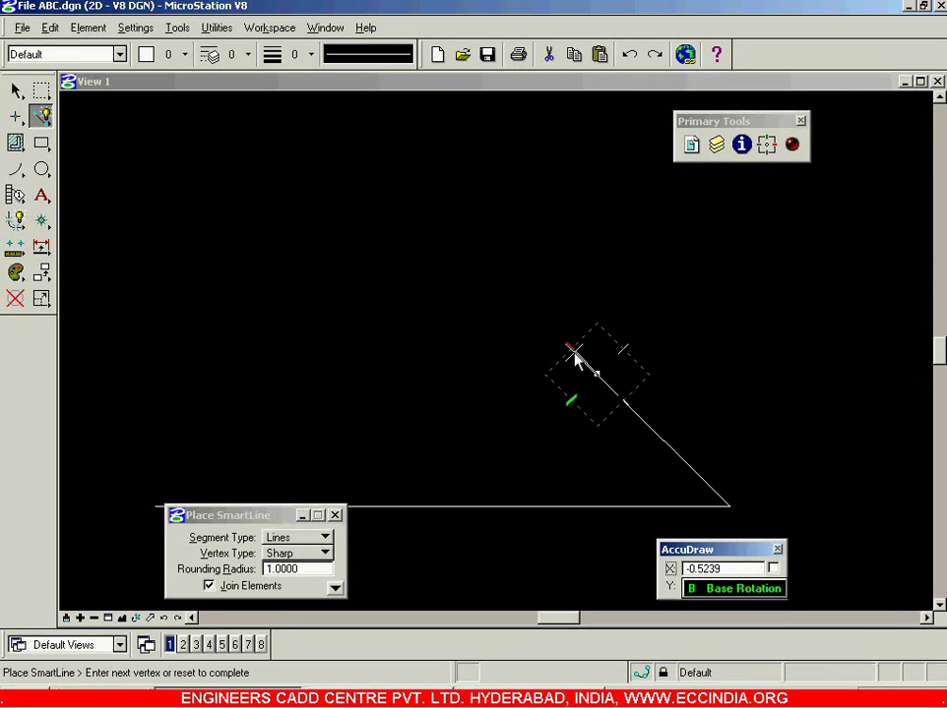
key(b)
key(b)
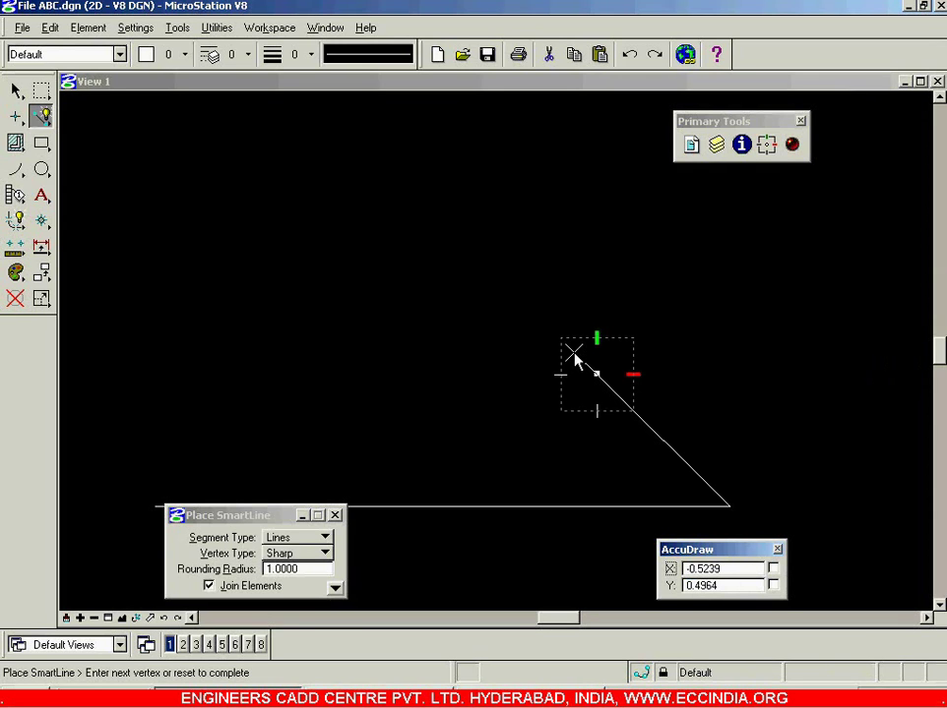
- Try to place the next vertex from the notch point at X -3, Y 3, and undo that segment
text(3)
key(Tab)
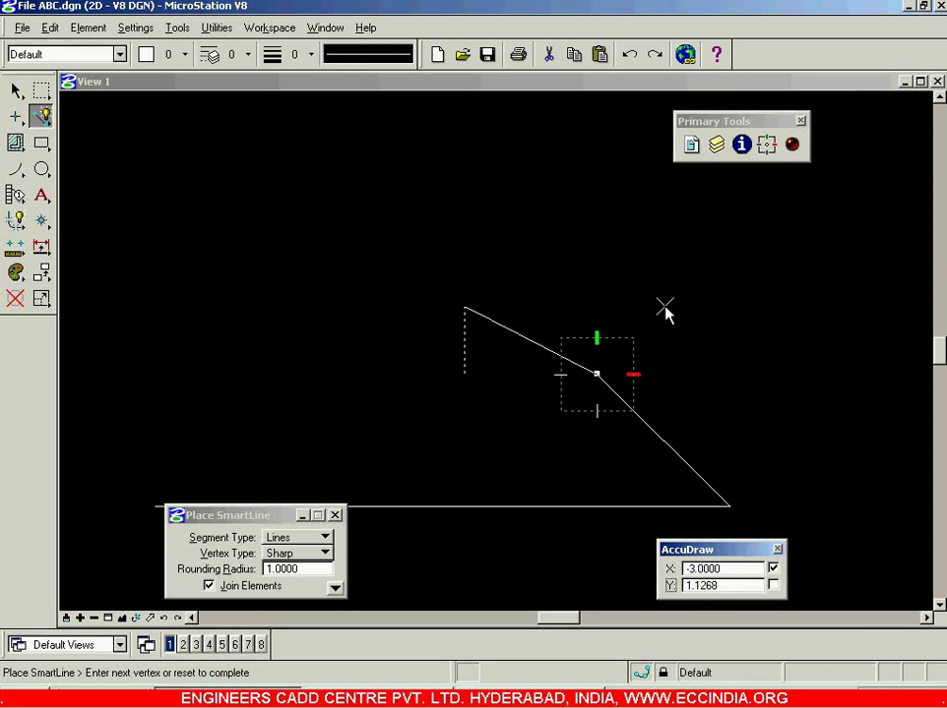
text(3)
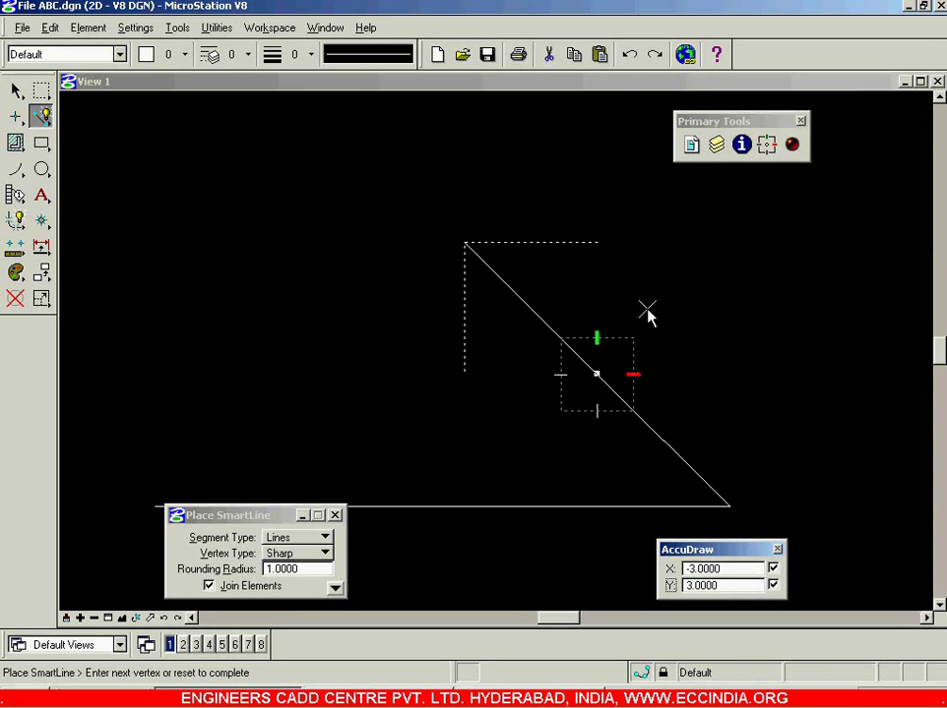
click(655, 326)
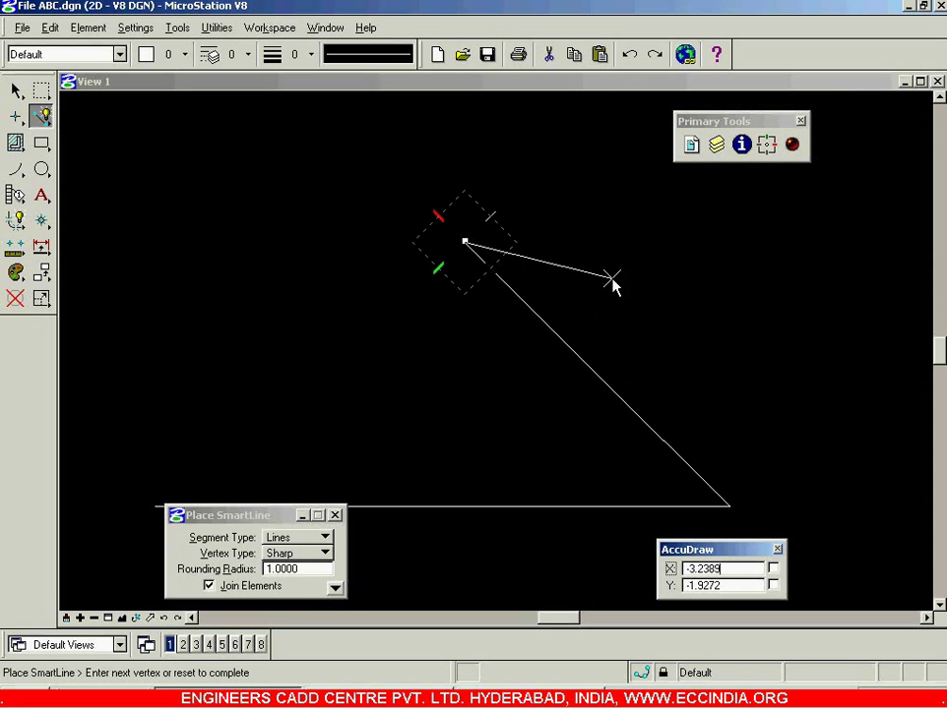
key(ctrl+z)
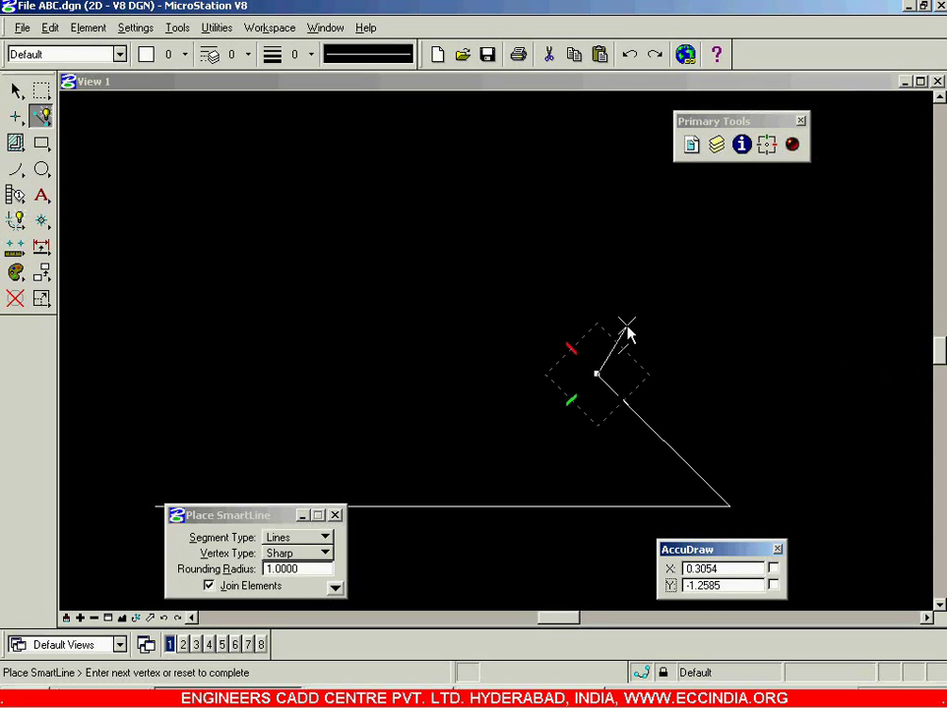
- Rotate the AccuDraw compass to top and place the notch's upper diagonal segment at X 3, Y 3
key(t)
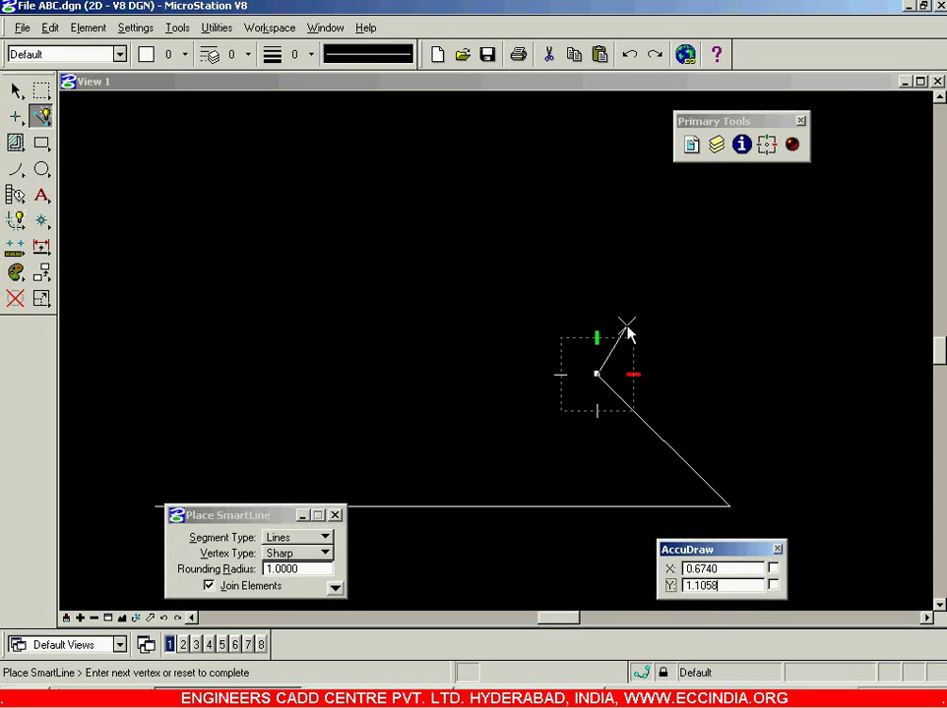
text(3)
key(Tab)
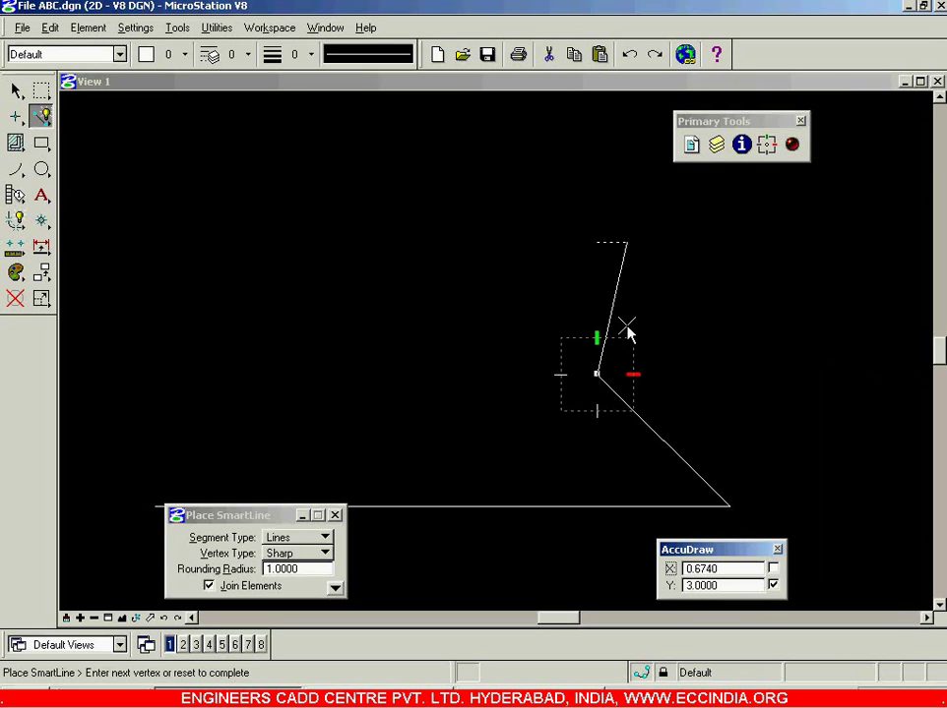
text(3)
key(Tab)
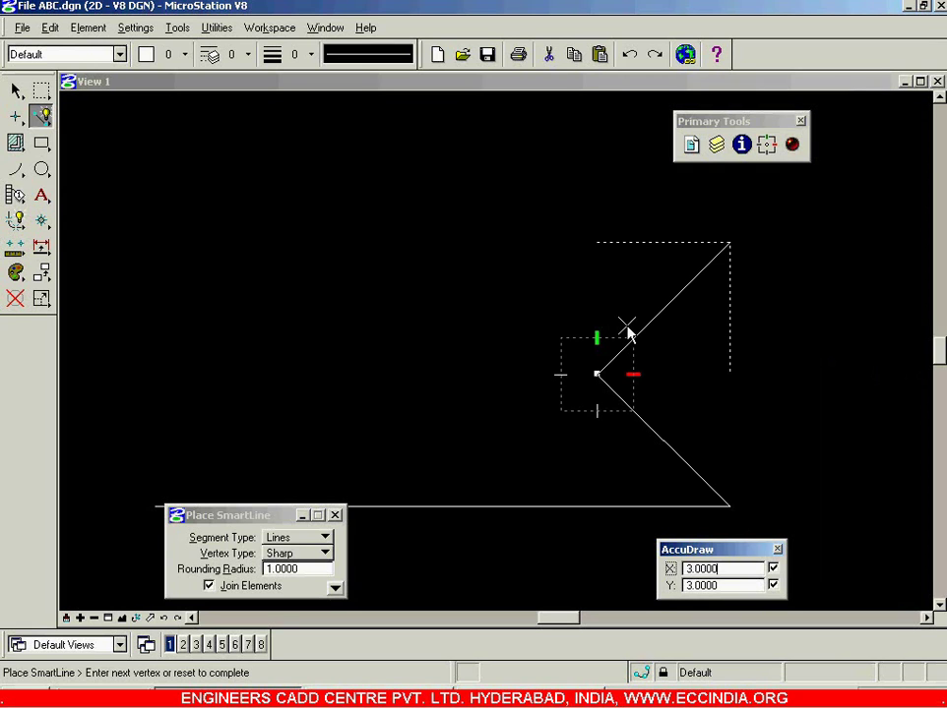
click(630, 335)
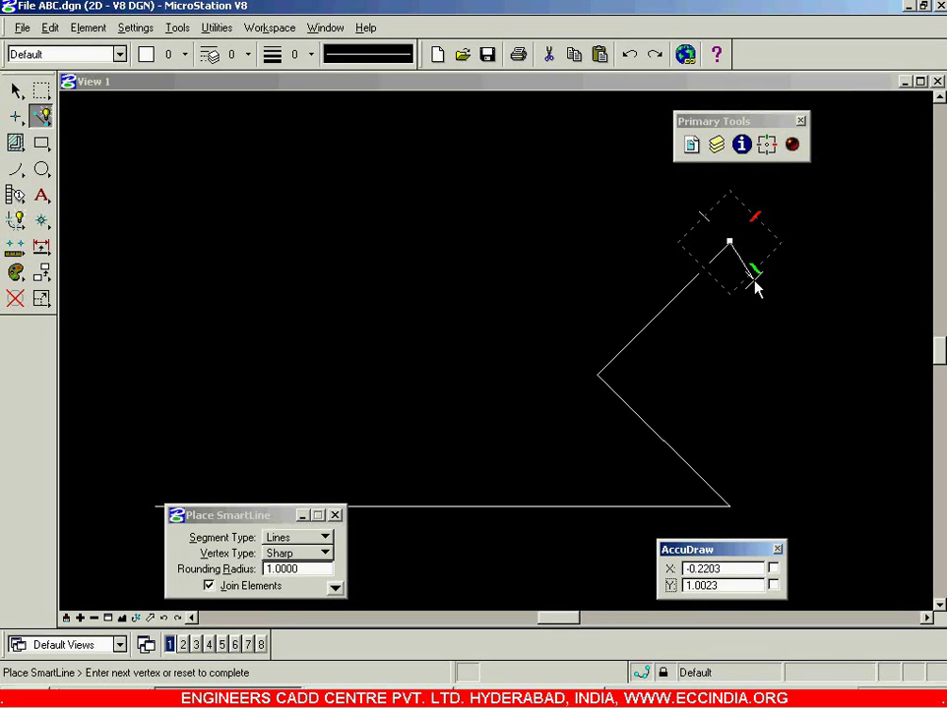
- Place the shape's top edge at X -13 with the compass rotated to top, and add the left notch's upper diagonal at X -3, Y 3
key(t)
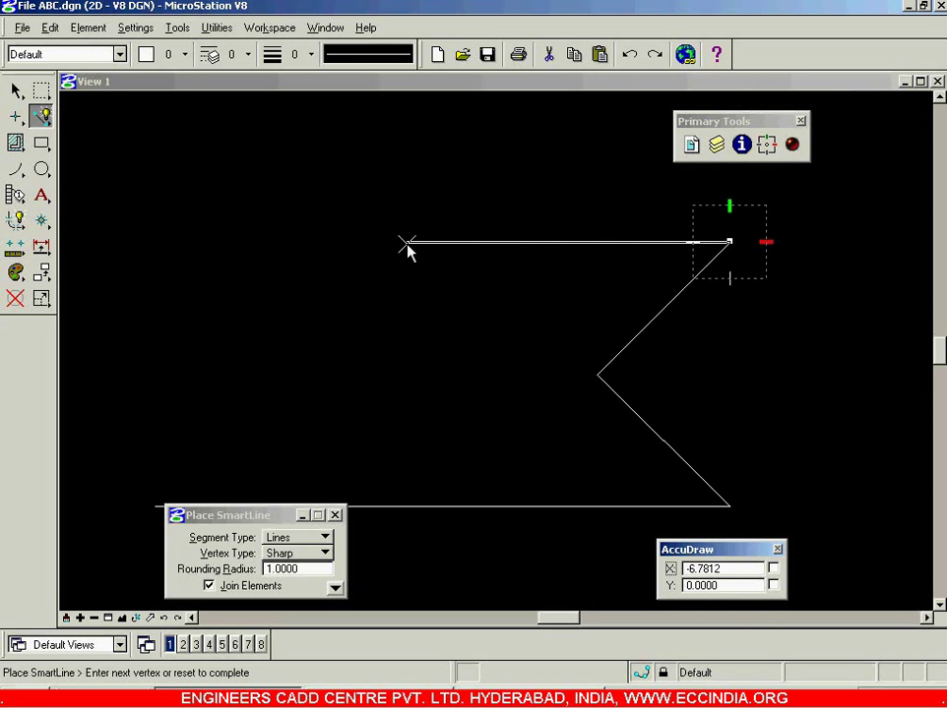
text(13)
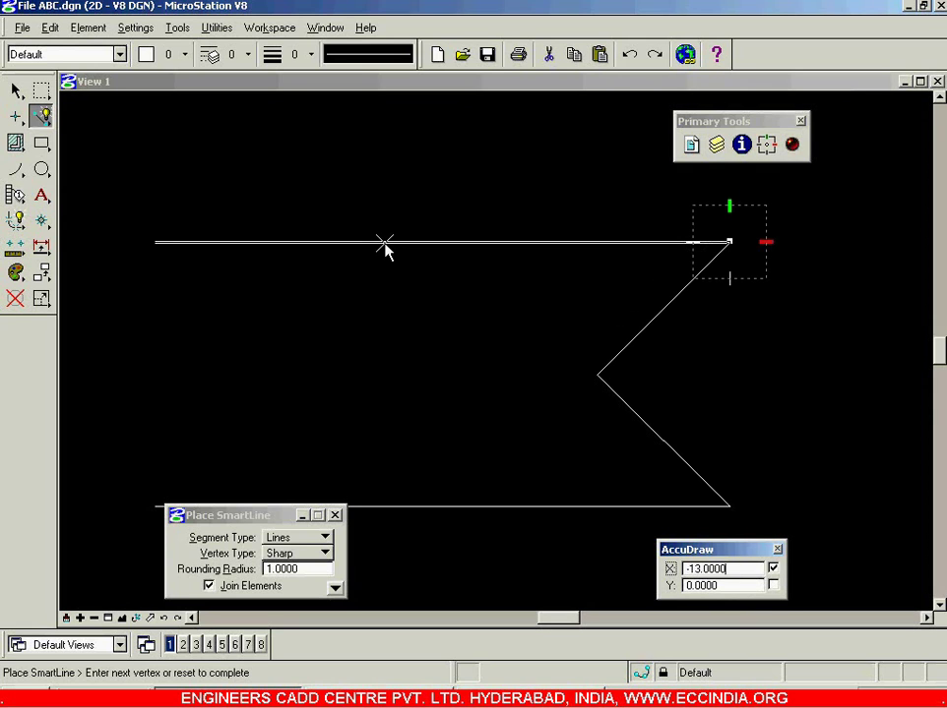
click(384, 246)
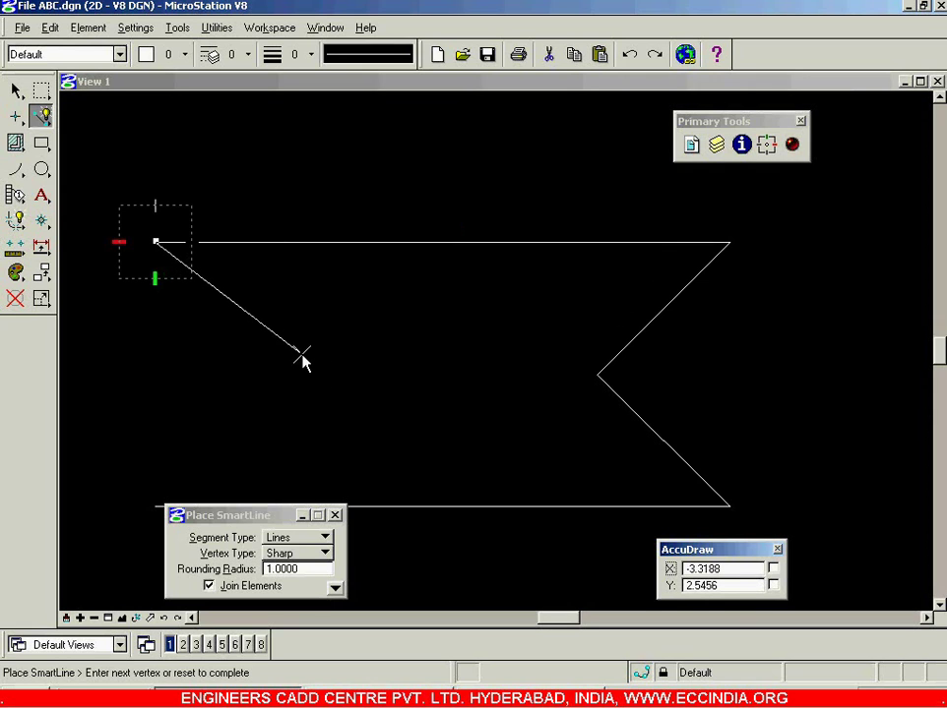
text(-3)
key(Tab)
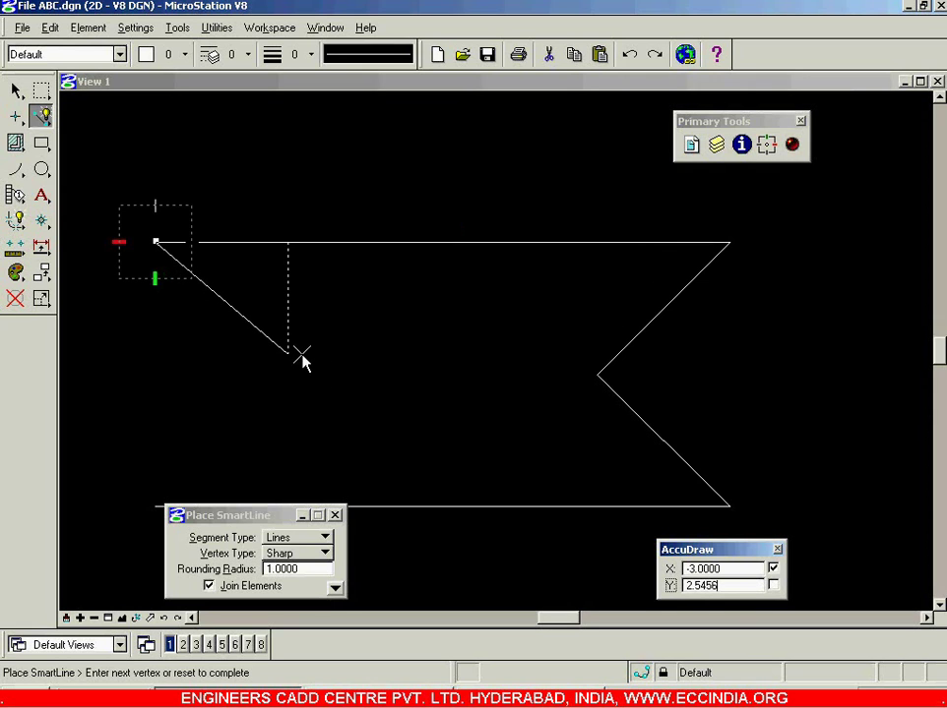
text(3)
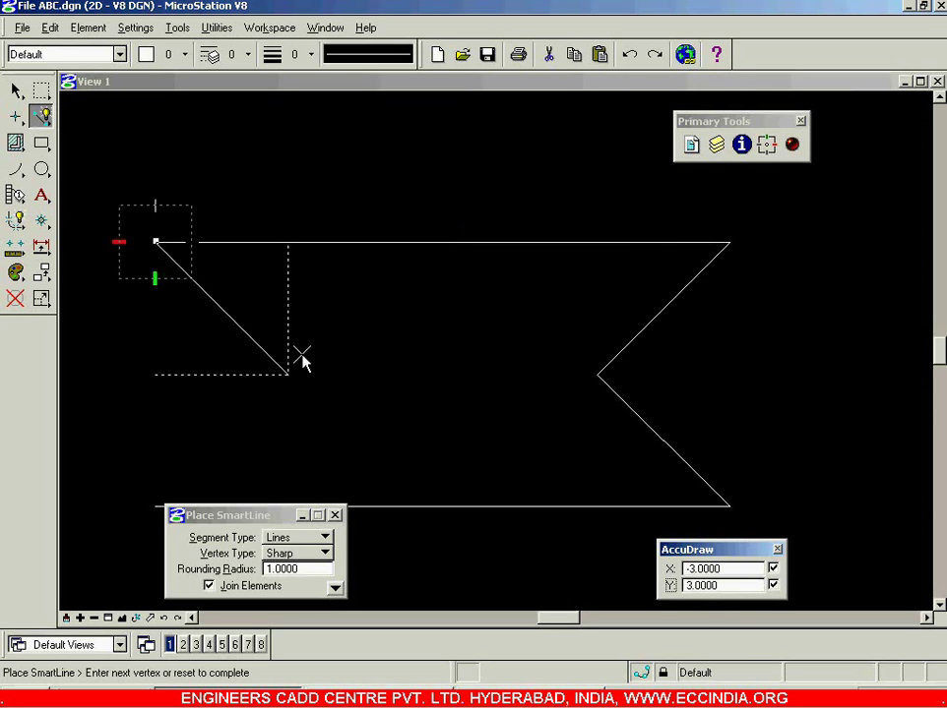
click(302, 362)
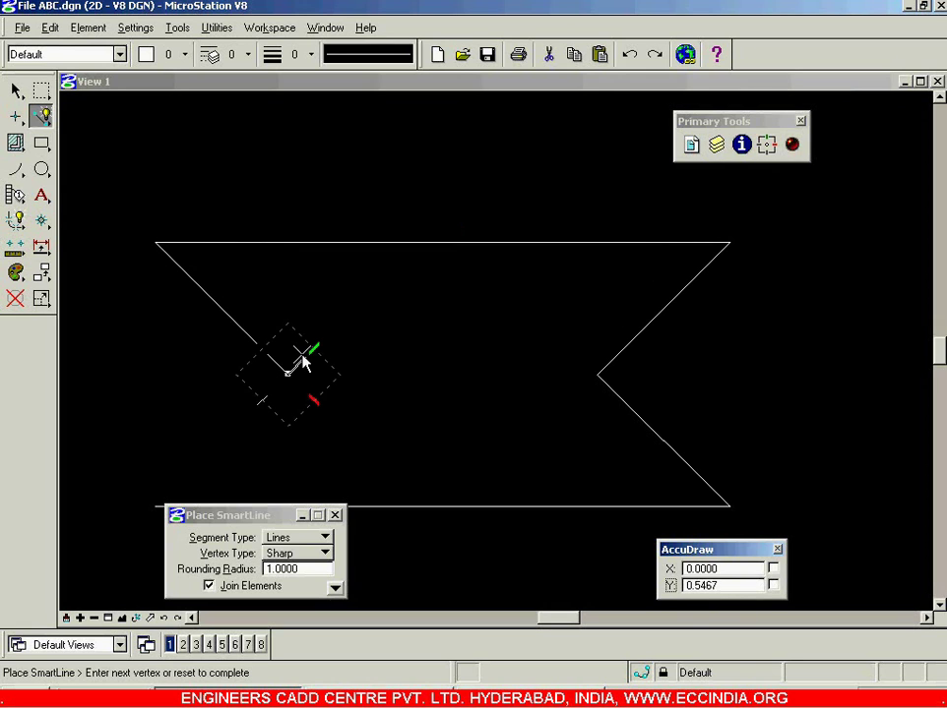
- Rotate the AccuDraw compass to top, close the shape at its starting corner with X and Y offsets of 3, and end the line
key(t)
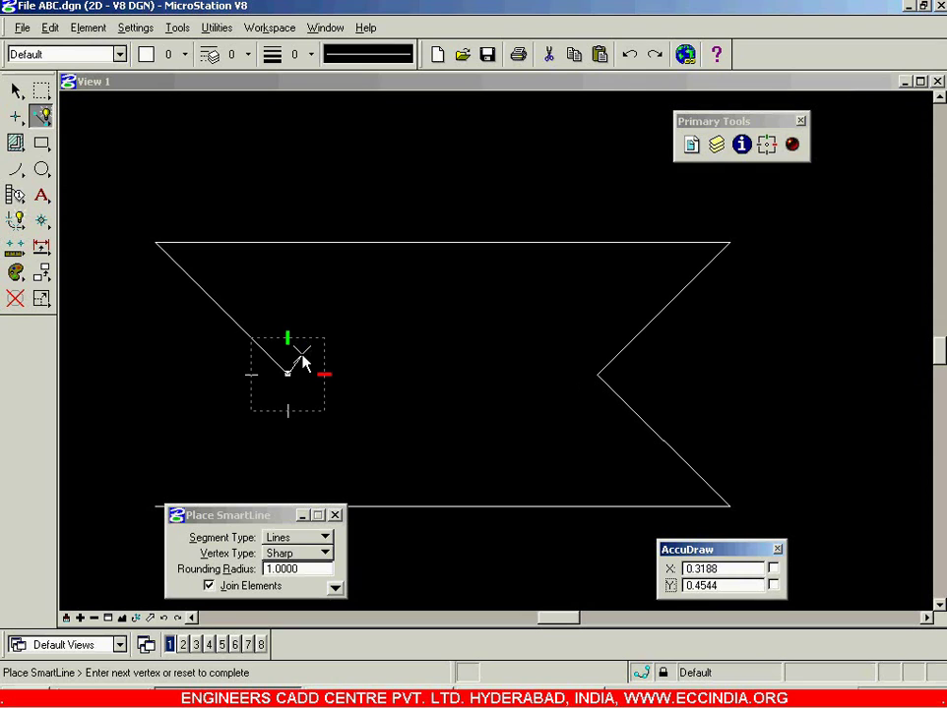
text(3)
key(Tab)
text(3)
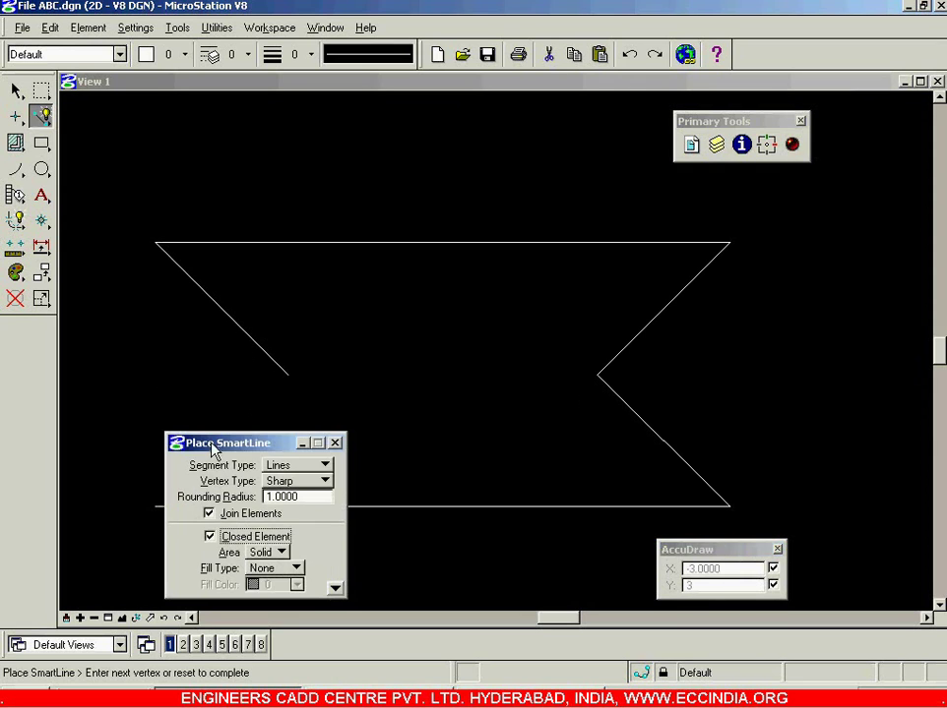
click(211, 448)
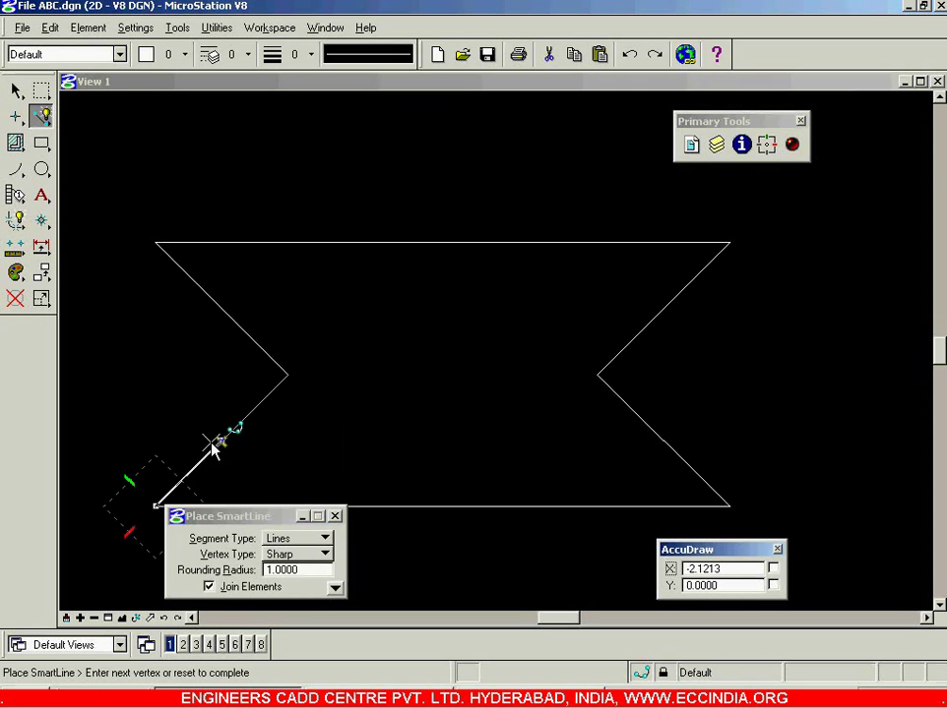
right_click(385, 341)
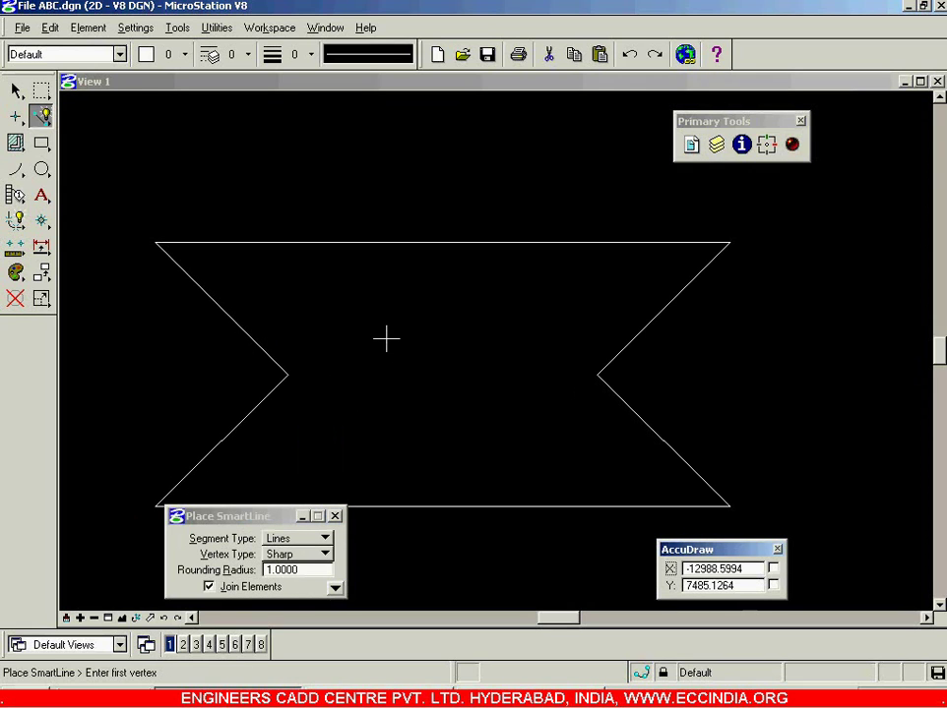
scroll(403, 364, down, 2)
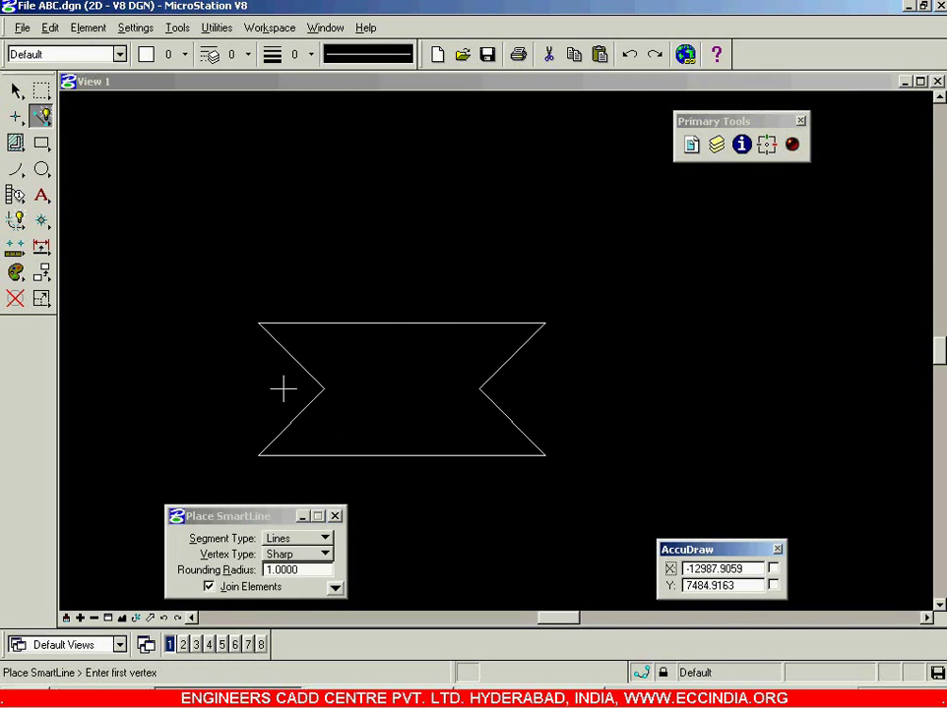
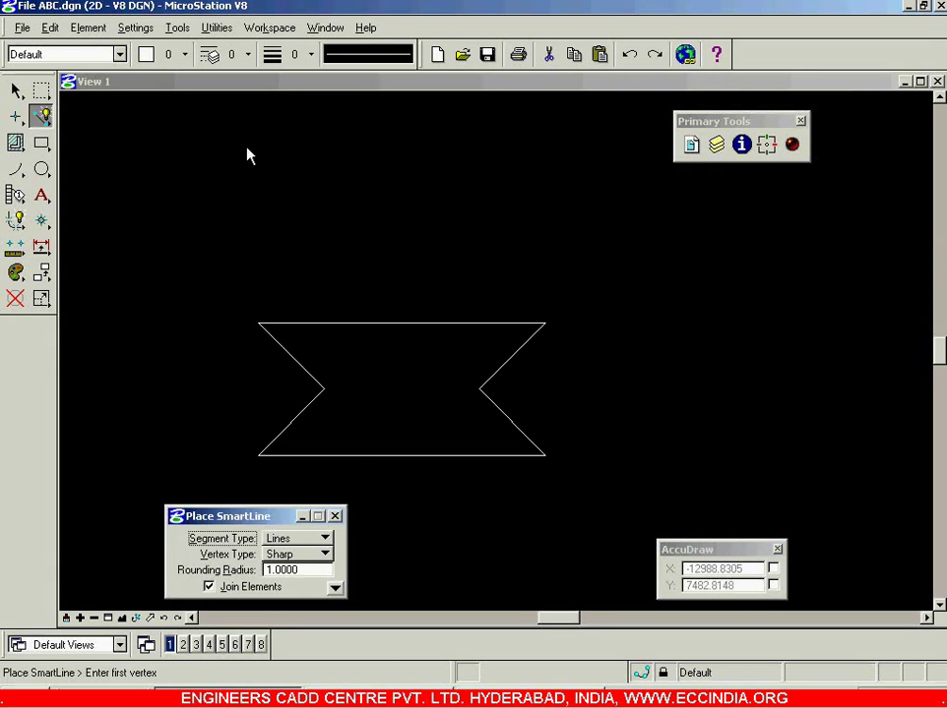
- Turn off Rotate AccuDraw to segments in the SmartLine placement settings
drag(231, 516, 215, 142)
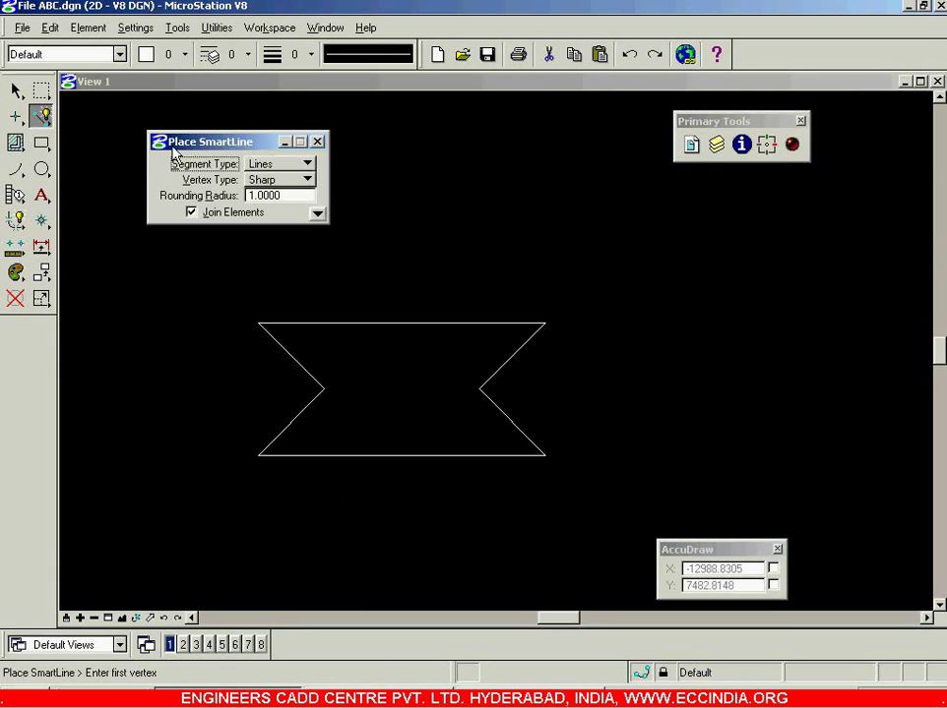
click(317, 214)
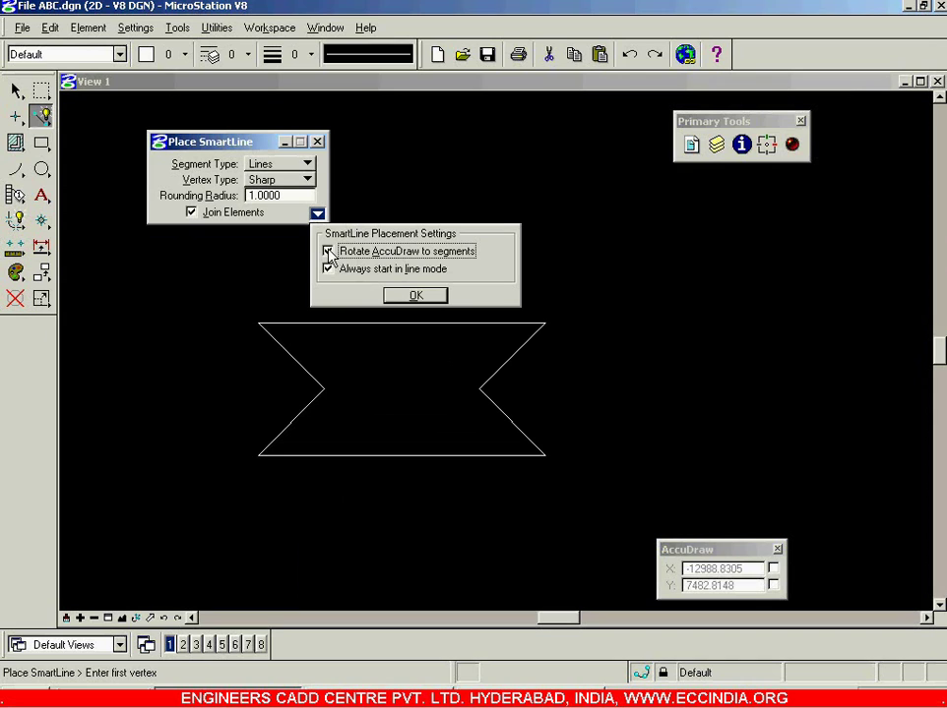
click(384, 252)
click(415, 296)
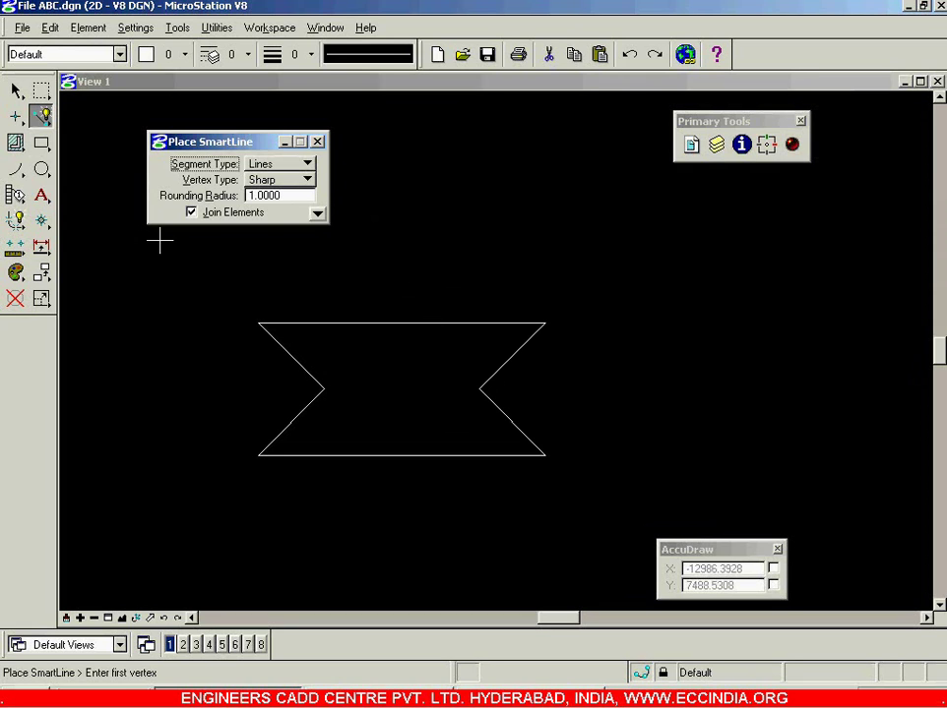
- Start a second notched shape beside the first with a 13-unit bottom edge and a lower notch diagonal at X -3, Y 3
scroll(563, 403, down, 3)
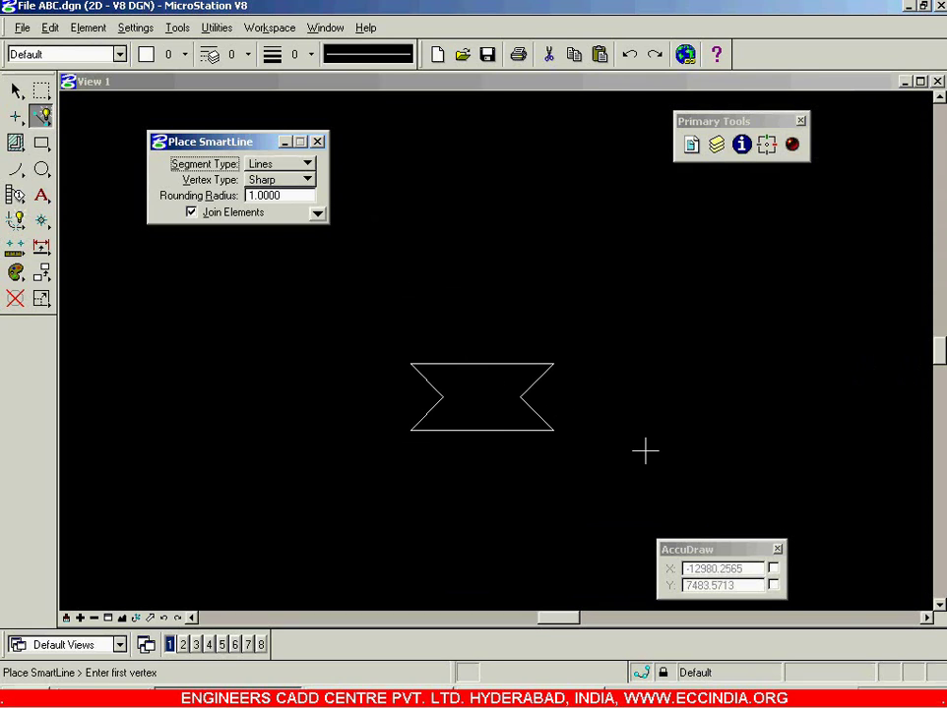
scroll(645, 450, up, 3)
click(576, 406)
text(13)
click(788, 404)
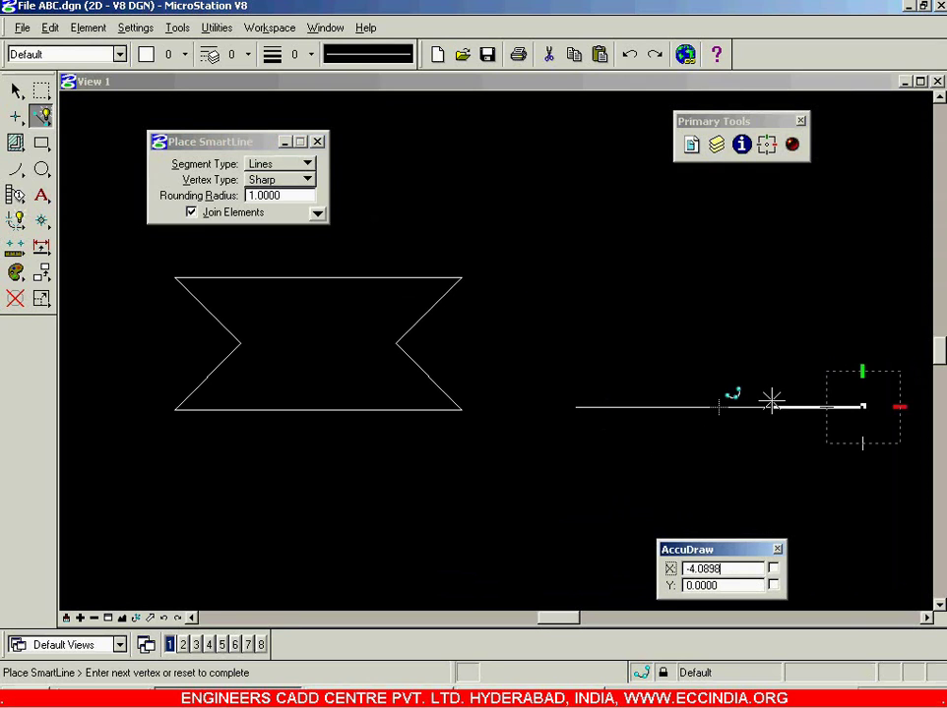
text(3)
key(Tab)
text(3)
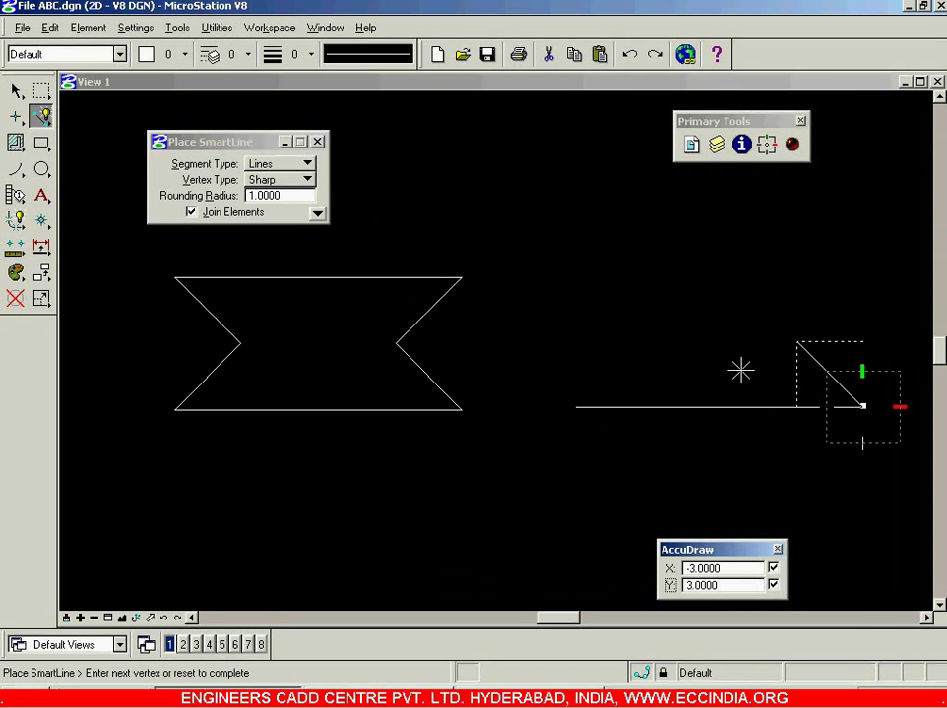
click(740, 370)
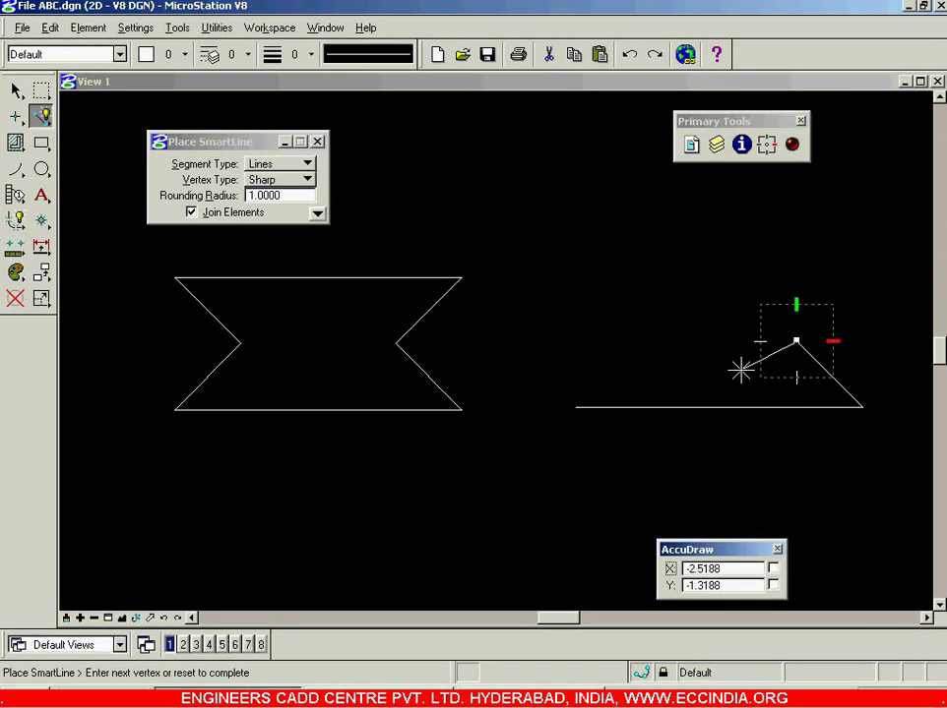
- Place the right notch's upper diagonal at X 3, Y 3 and the second shape's 13-unit top edge
text(3)
key(Tab)
text(3)
click(838, 288)
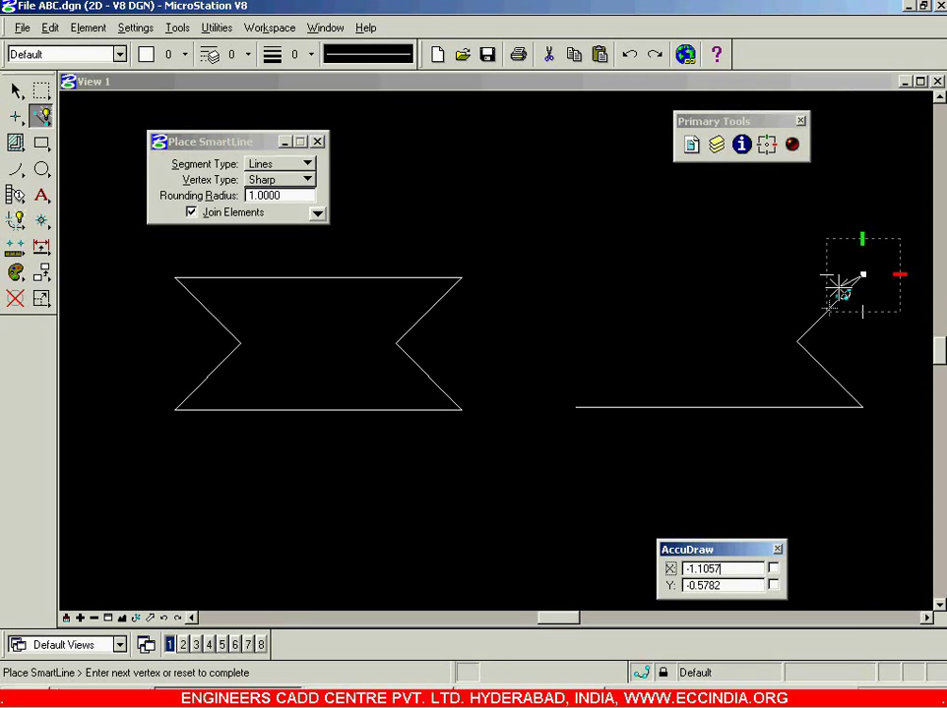
text(13)
click(665, 280)
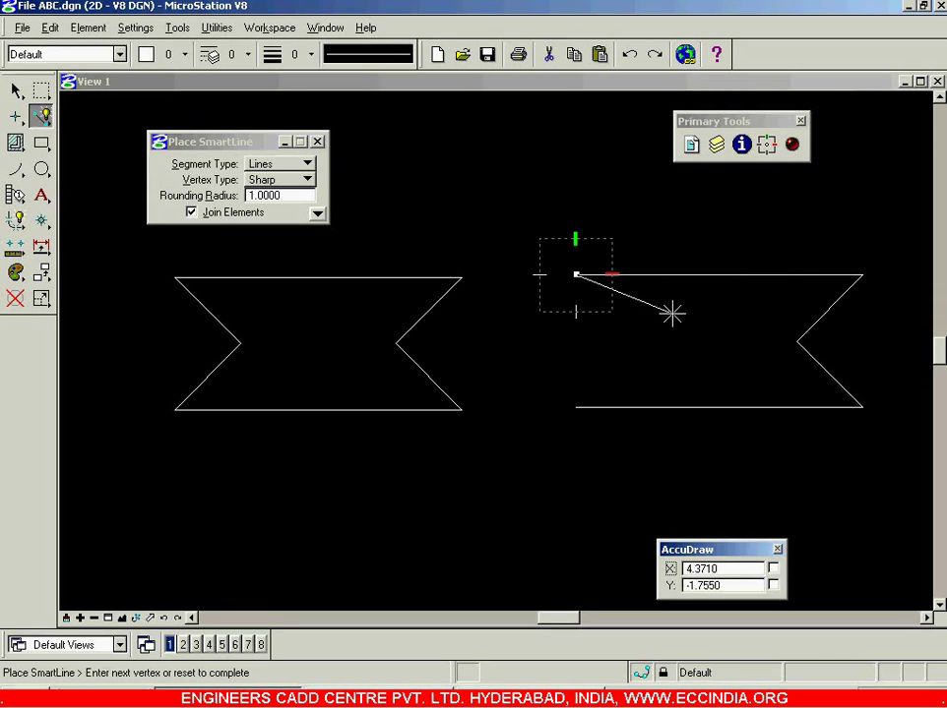
- Place the left notch's upper diagonal at X 3, Y -3 and close the second shape at its starting corner
text(1)
key(BackSpace)
text(3)
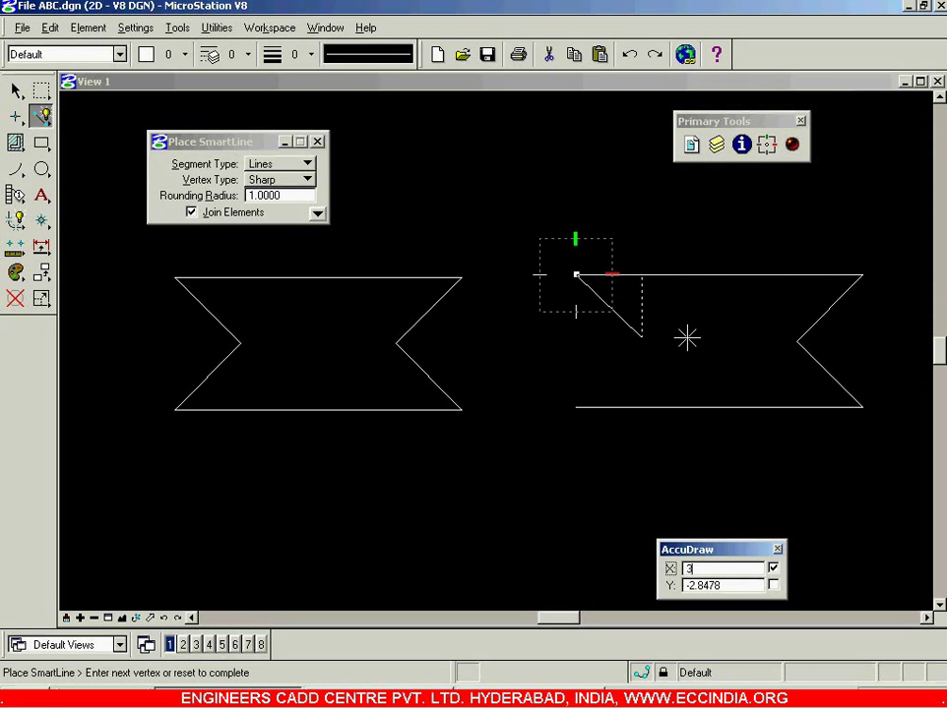
key(Tab)
text(3)
text(y)
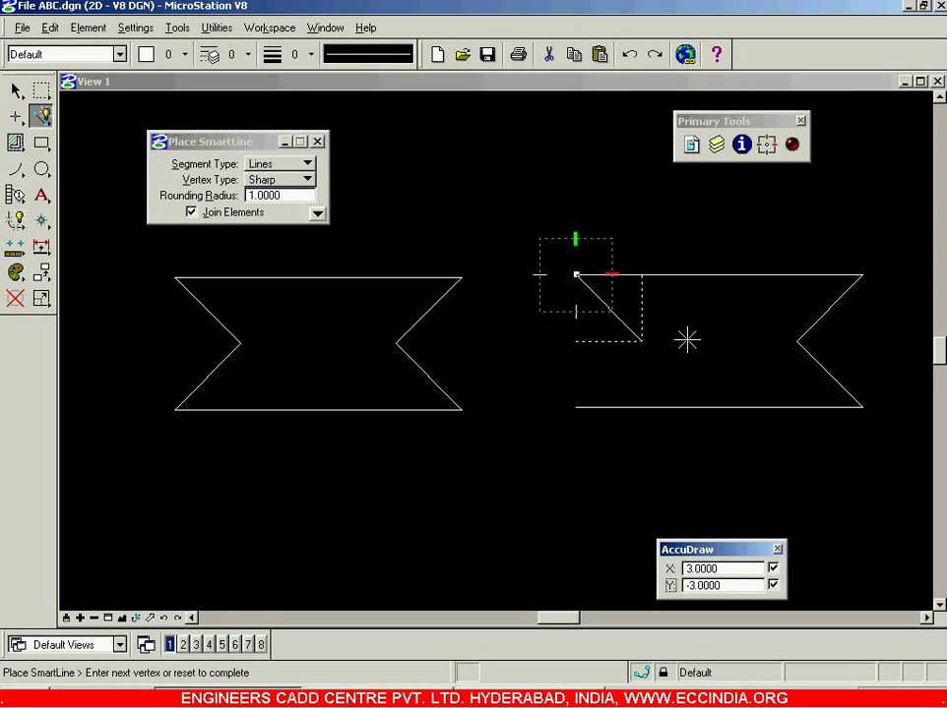
click(687, 339)
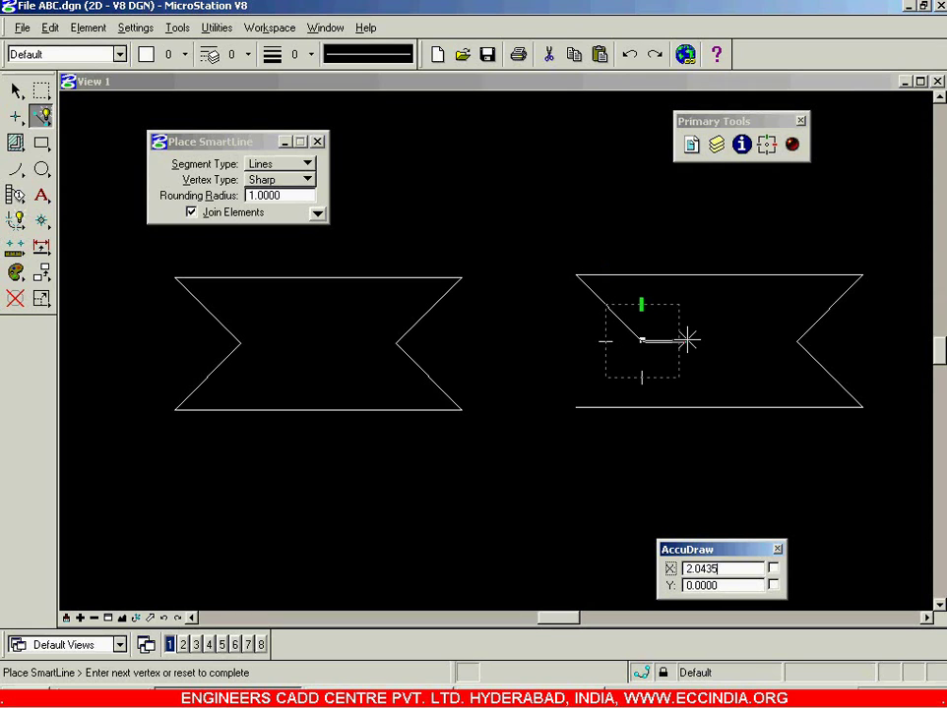
click(575, 405)
right_click(575, 406)
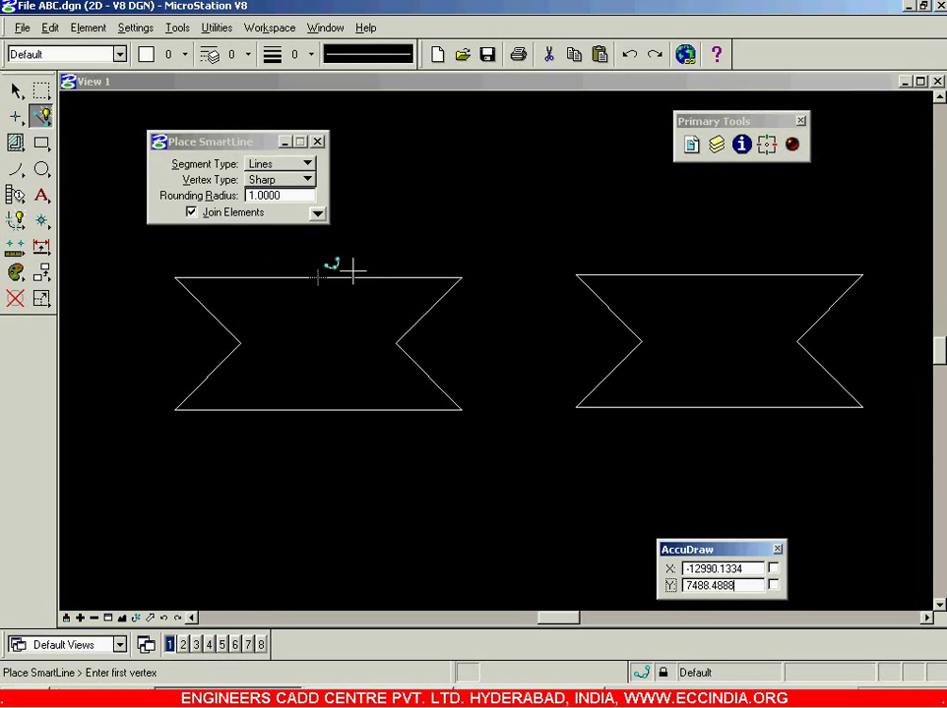
- Reopen the SmartLine tool and examine its placement settings and available segment types
click(17, 91)
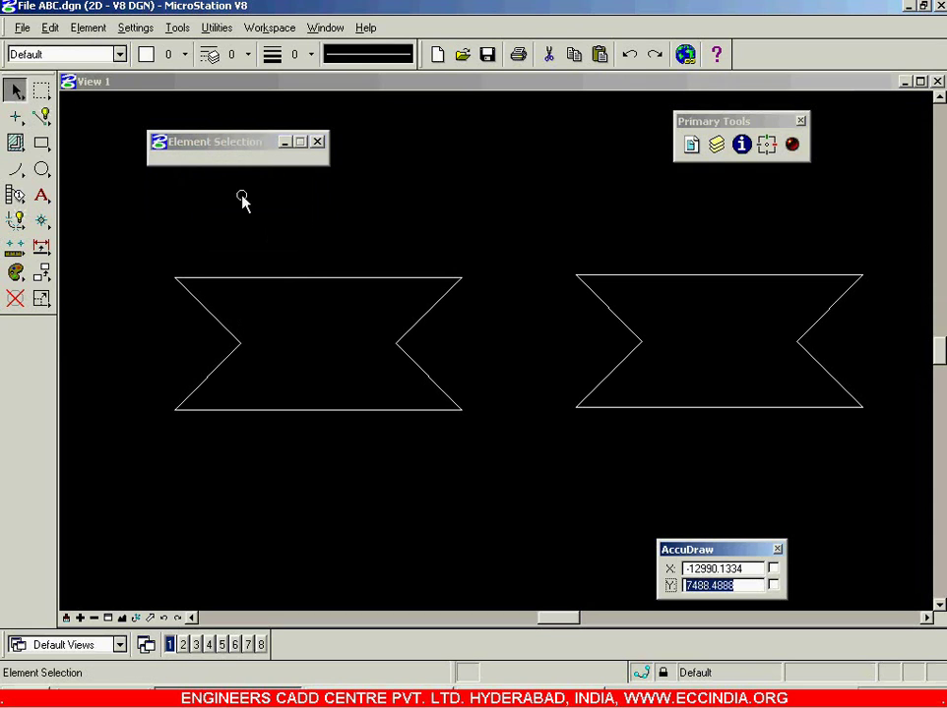
click(42, 117)
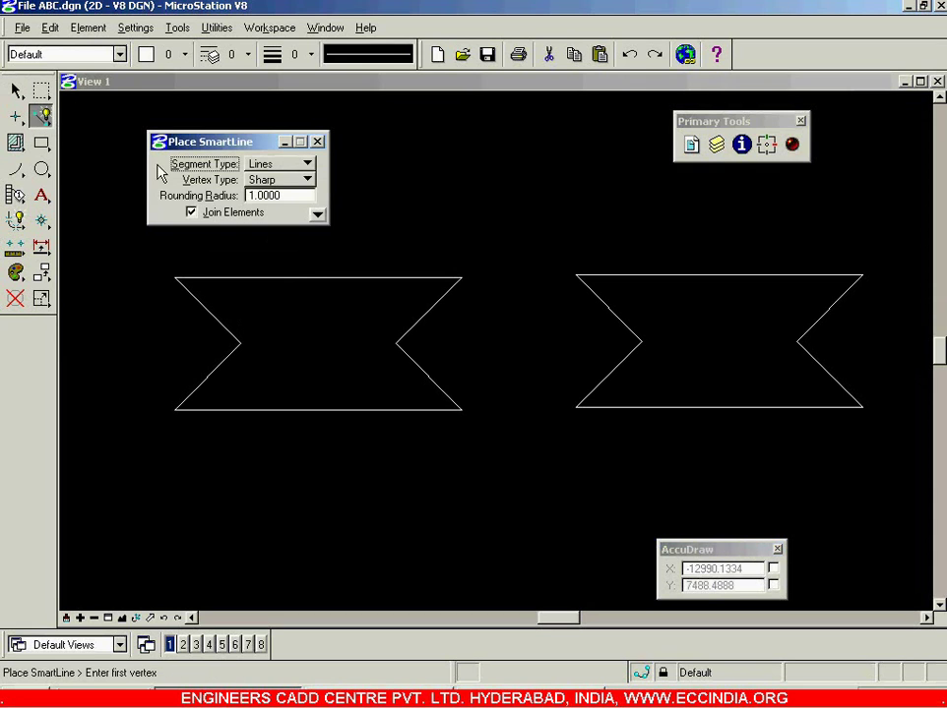
click(316, 214)
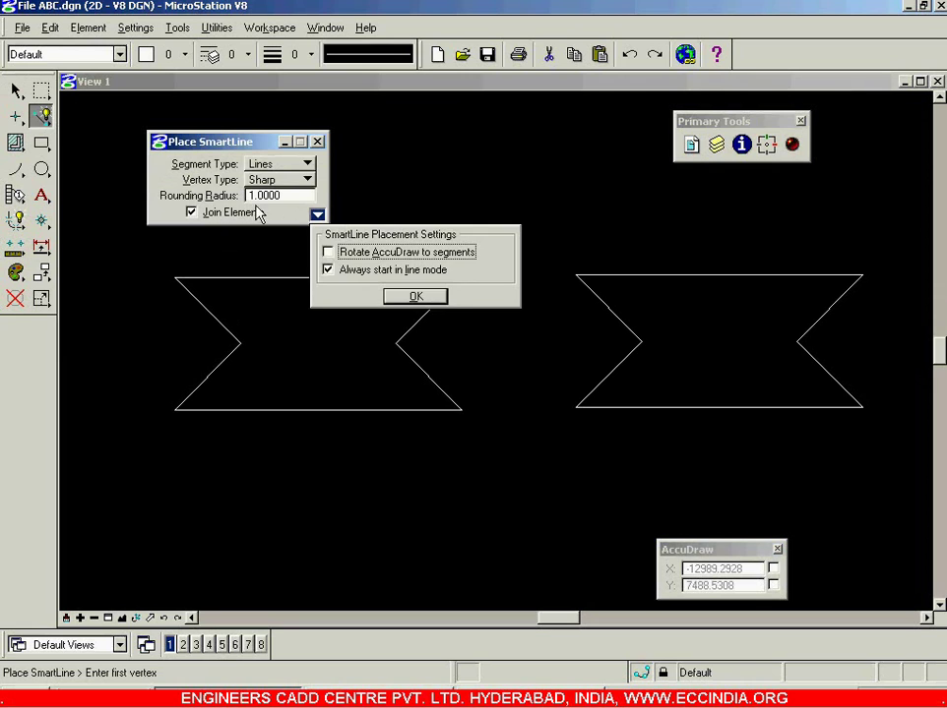
click(288, 165)
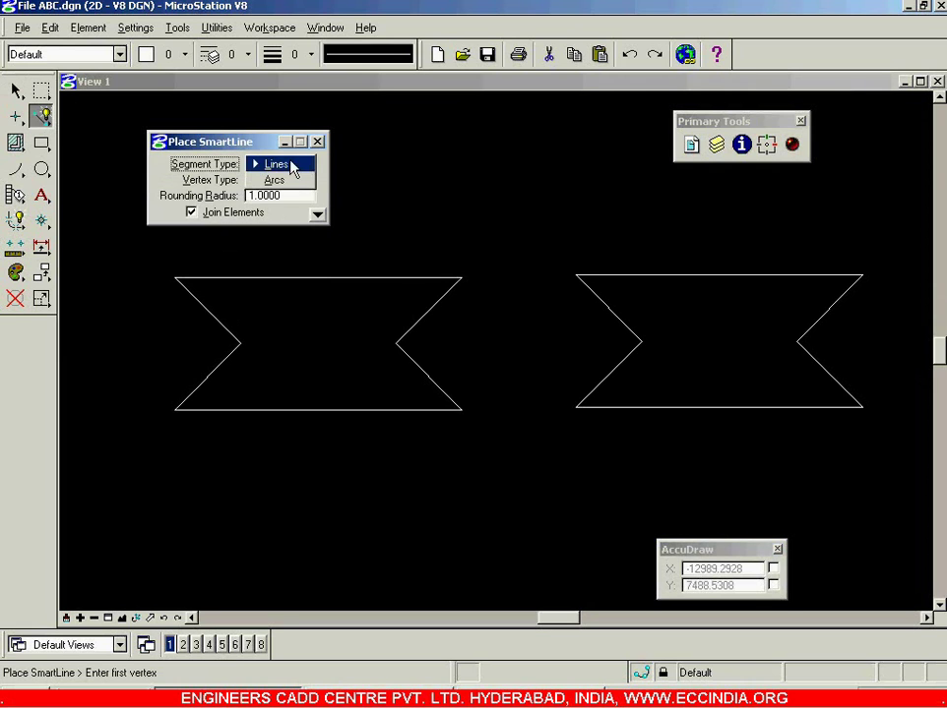
click(241, 142)
- Draw a freehand open zigzag SmartLine of nine segments in an empty area and select it as one element
scroll(430, 253, down, 1)
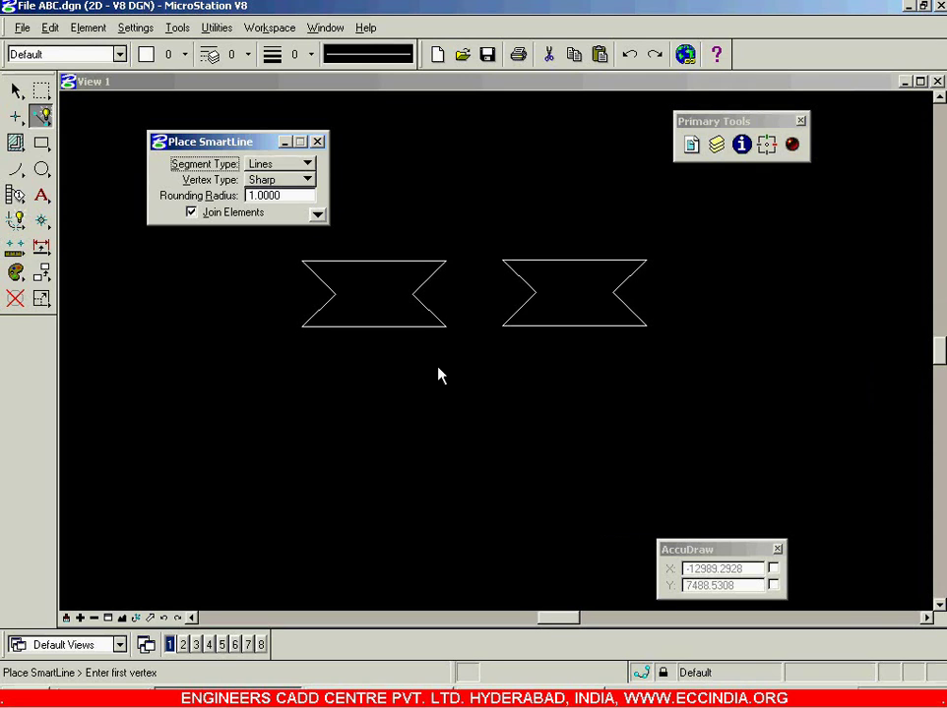
shift+drag(459, 372, 352, 372)
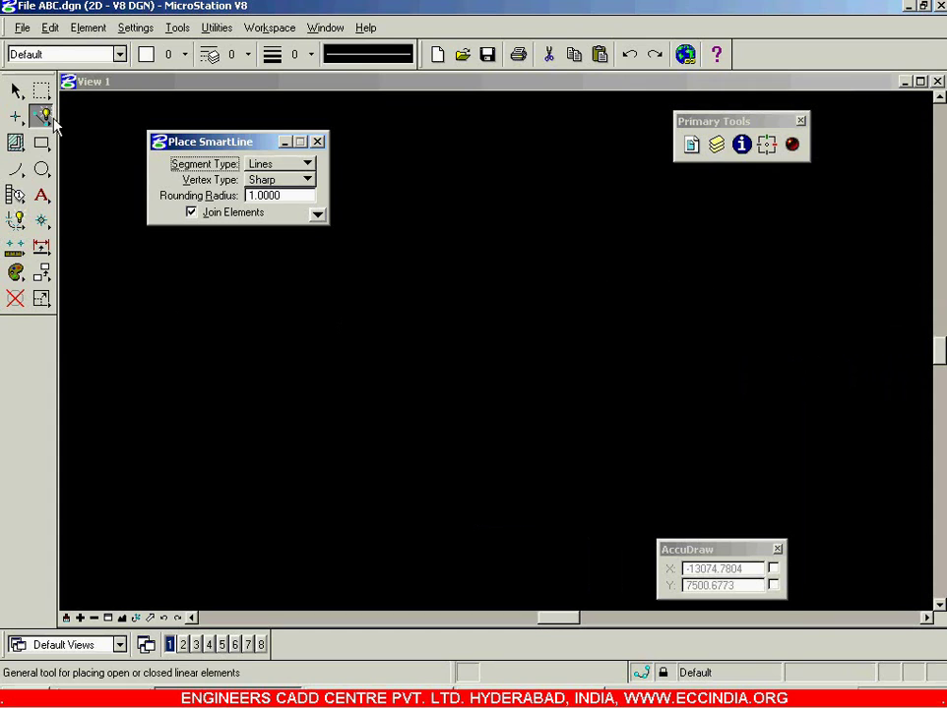
click(165, 400)
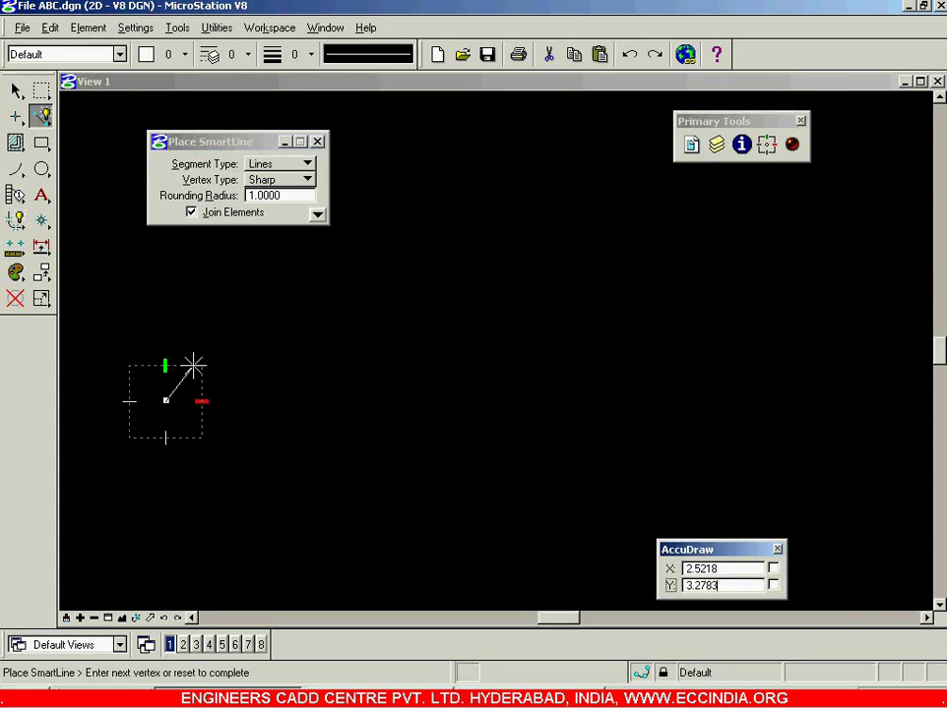
click(291, 281)
click(385, 383)
click(465, 294)
click(546, 379)
click(644, 296)
click(716, 371)
click(798, 266)
click(836, 350)
click(902, 255)
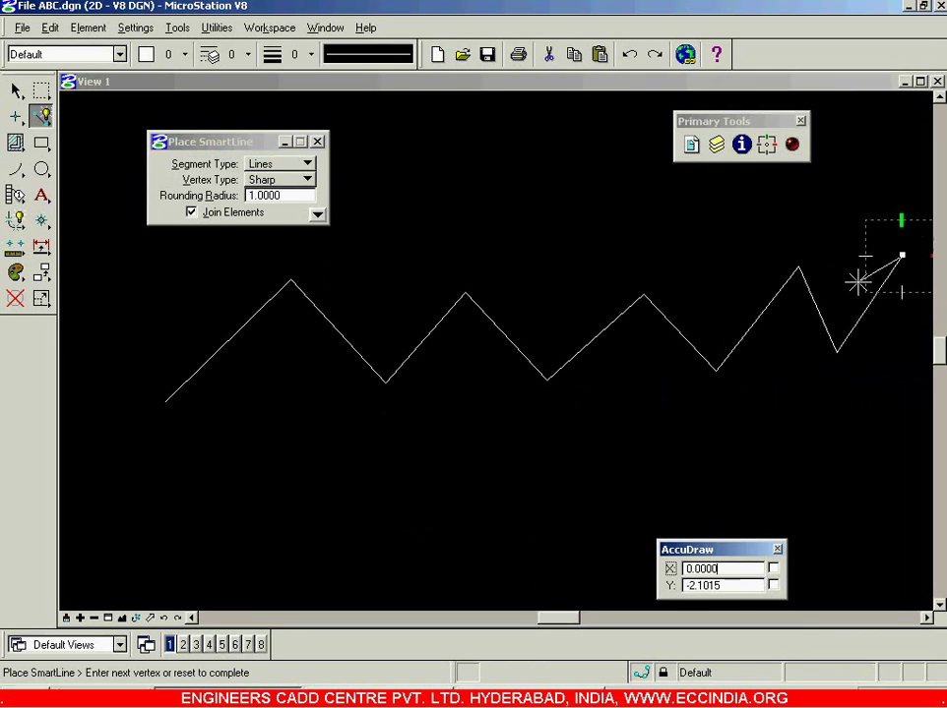
right_click(778, 246)
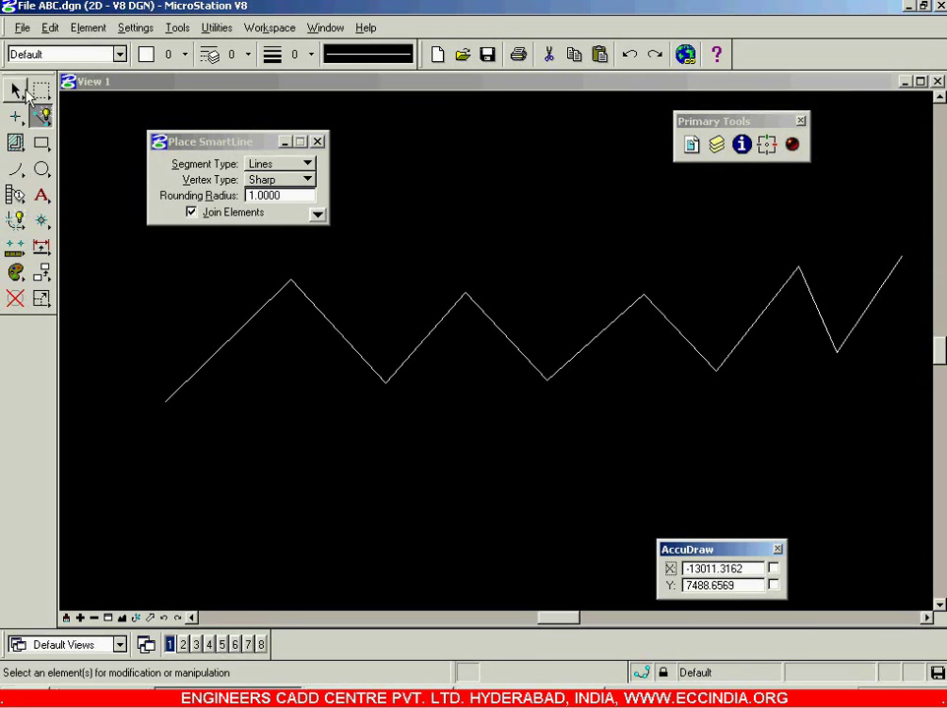
click(20, 90)
click(220, 347)
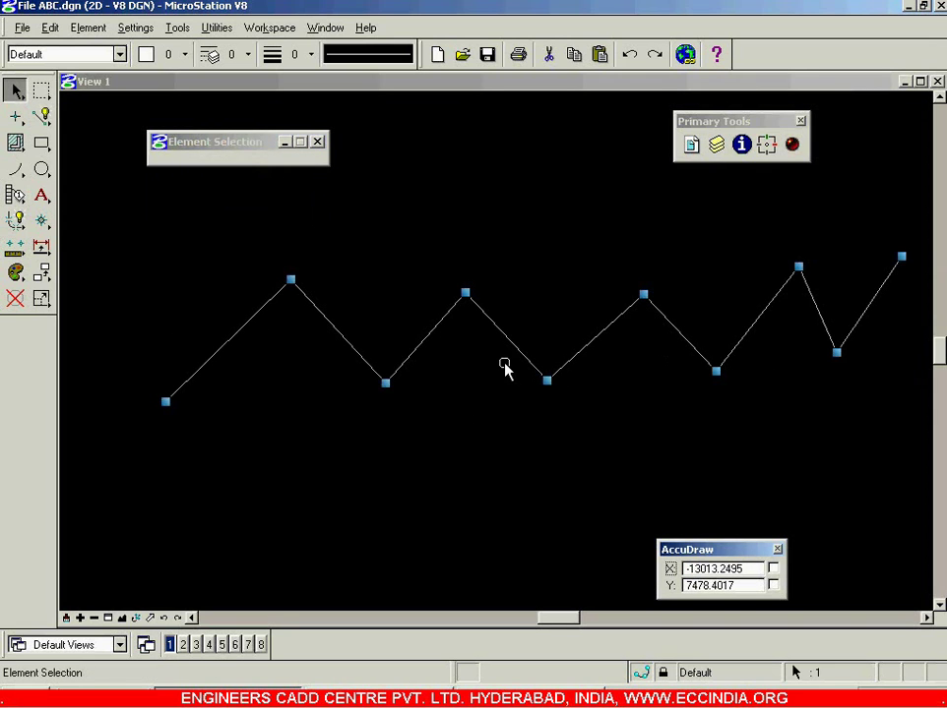
- Turn off Join Elements for SmartLine and draw a freehand open zigzag of nine segments below the first zigzag
click(103, 191)
click(42, 117)
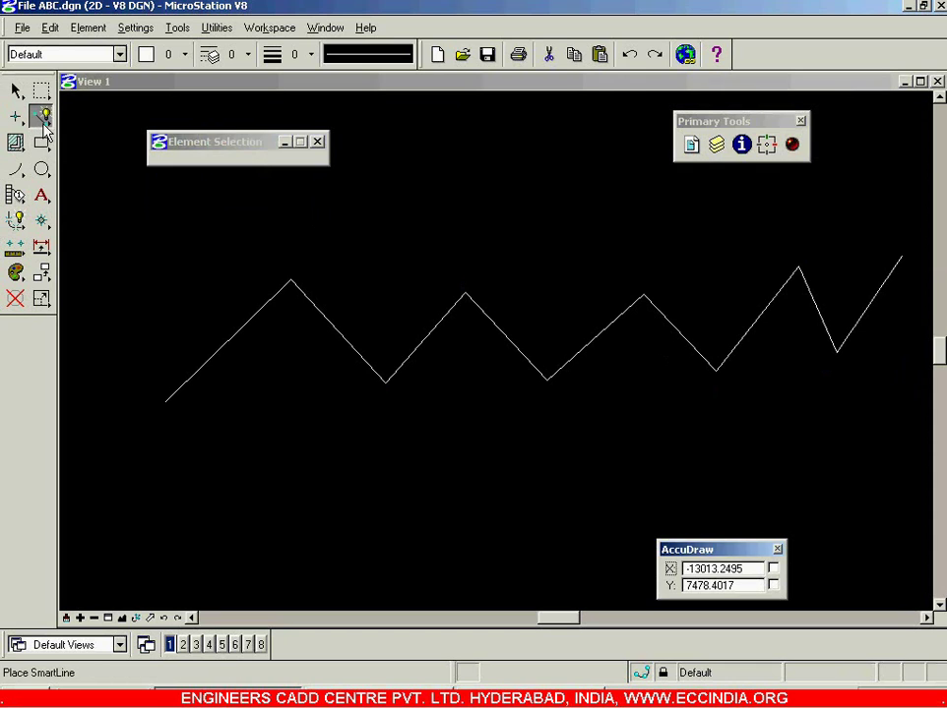
click(215, 218)
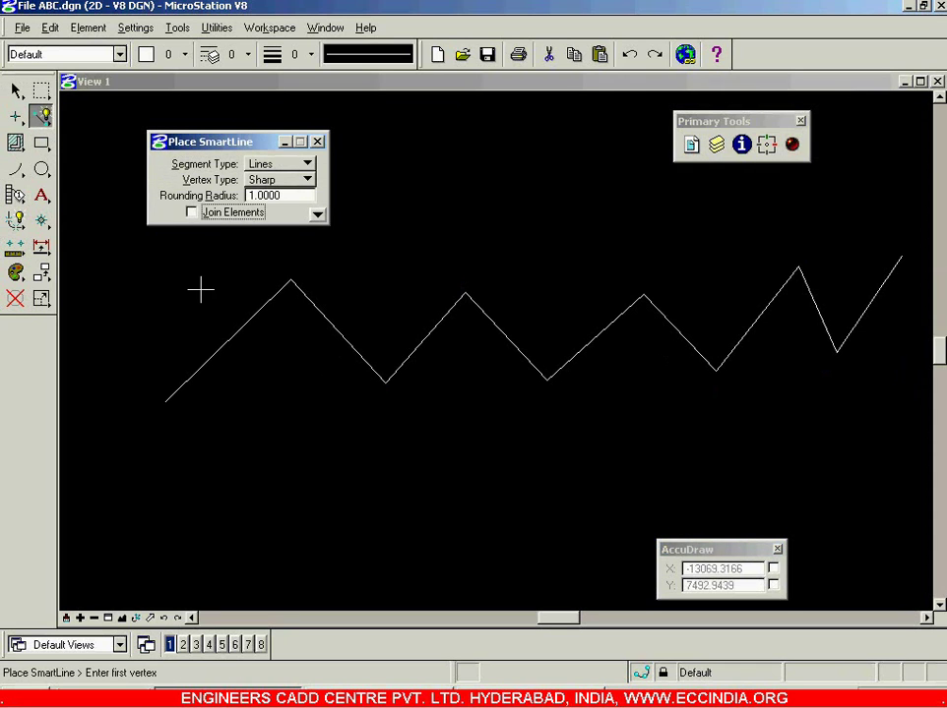
click(173, 544)
click(286, 465)
click(370, 518)
click(445, 460)
click(513, 514)
click(594, 460)
click(612, 519)
click(717, 447)
click(728, 493)
click(778, 448)
right_click(805, 459)
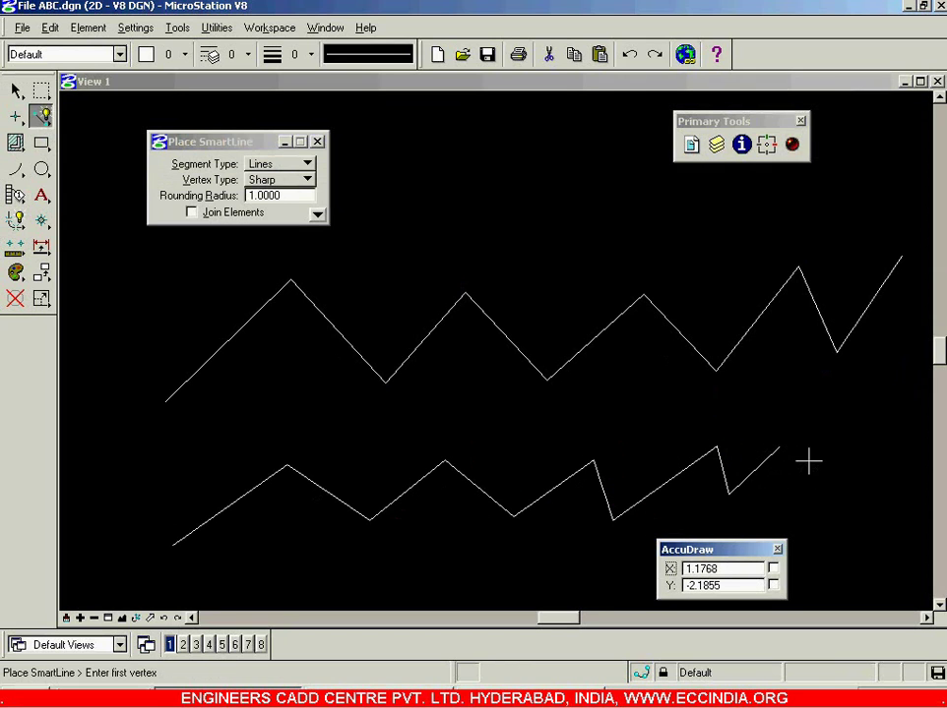
- Select single segments of the lower zigzag to check whether they are separate elements, clearing the selection each time
click(15, 91)
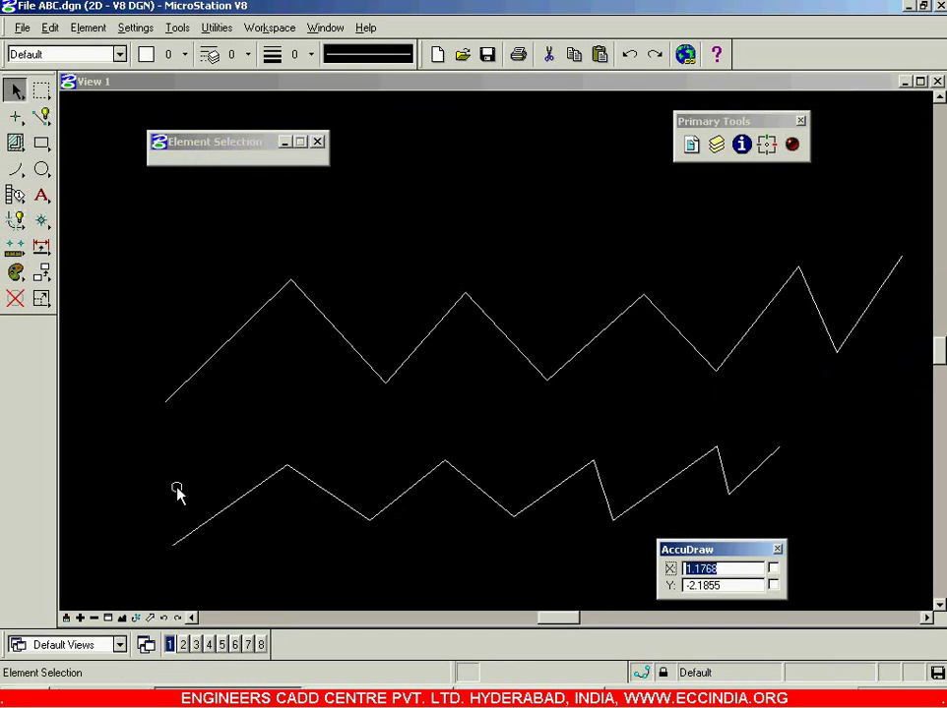
click(327, 493)
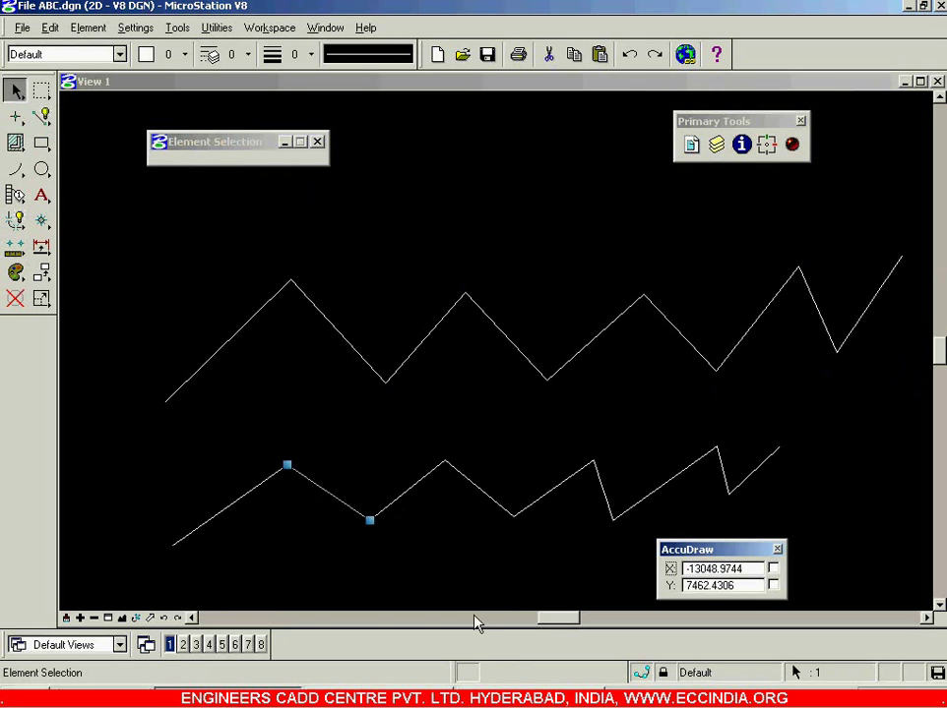
click(557, 490)
click(560, 536)
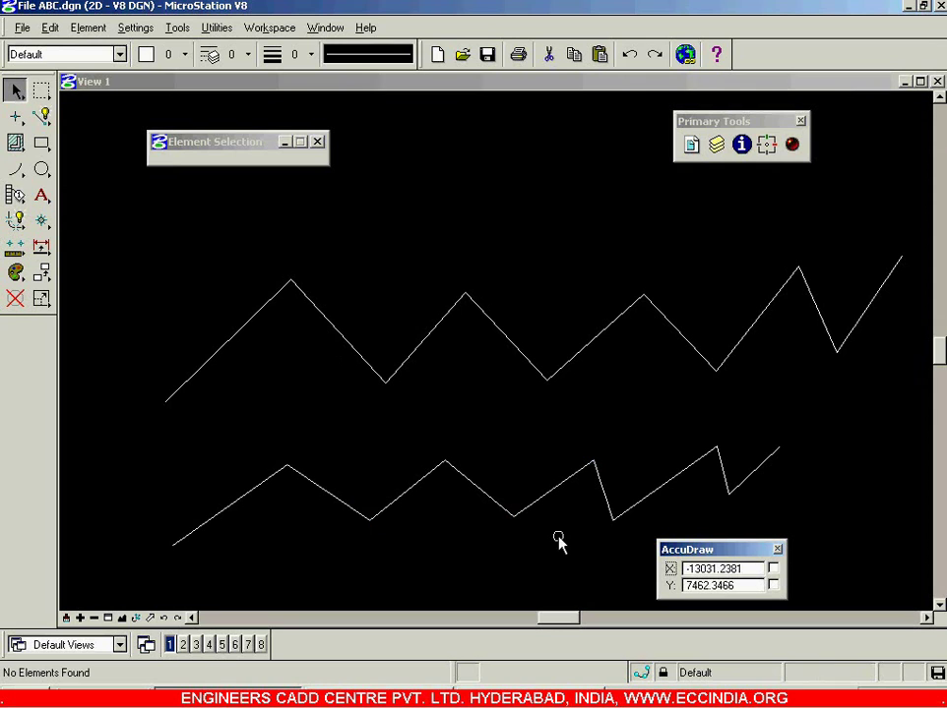
click(249, 500)
click(292, 528)
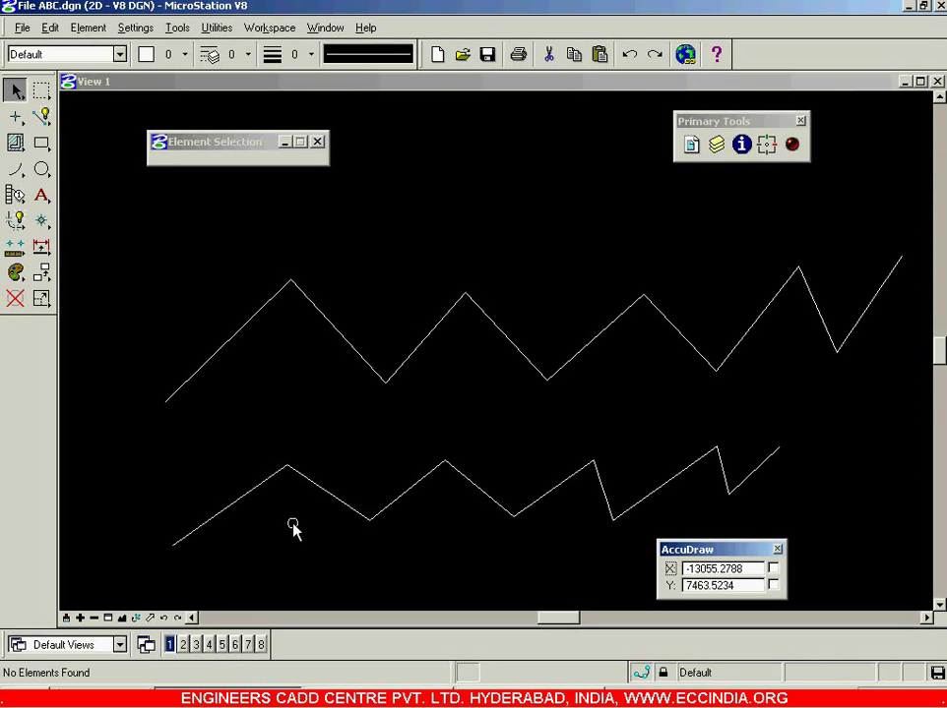
- Reopen the SmartLine tool and examine the available vertex types
click(44, 117)
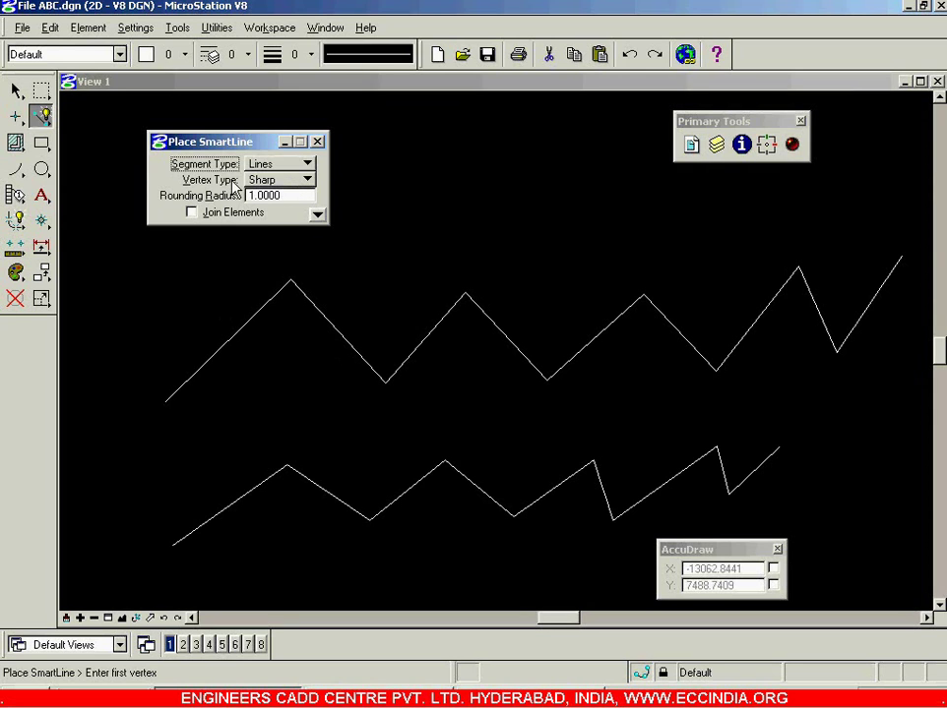
click(279, 180)
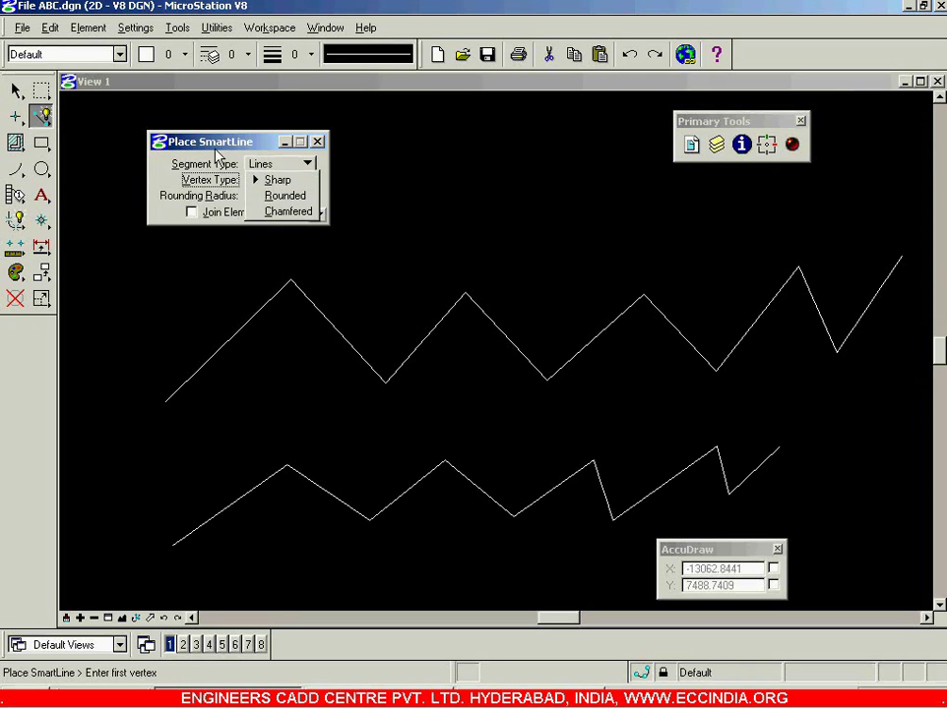
click(212, 195)
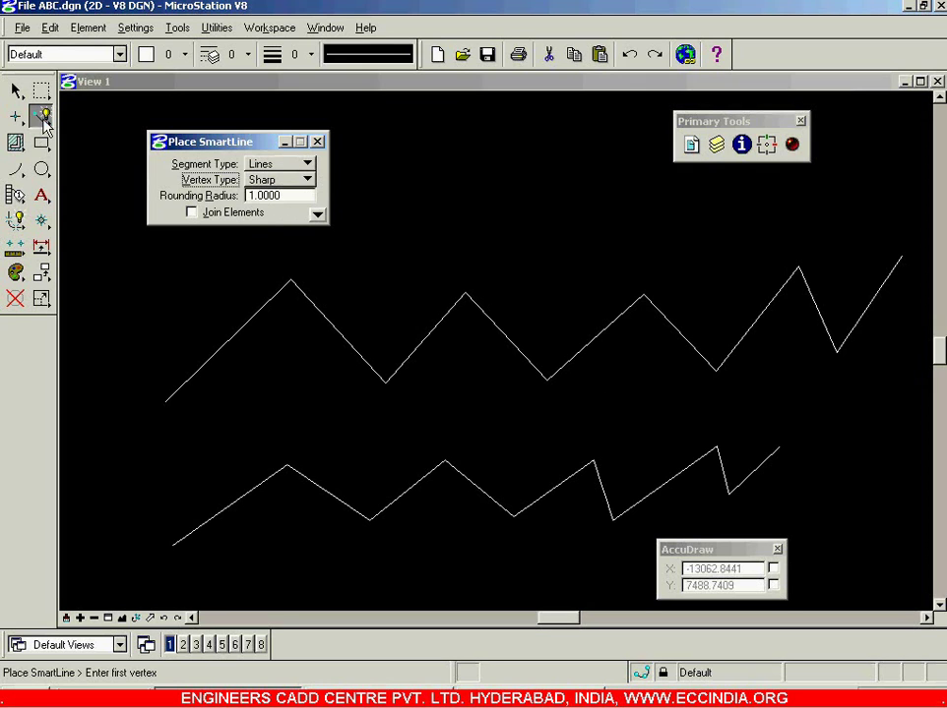
- Draw a closed rectangle with sharp corners in an empty area, locking the last side vertical and aligning it to the starting corner
scroll(411, 425, down, 5)
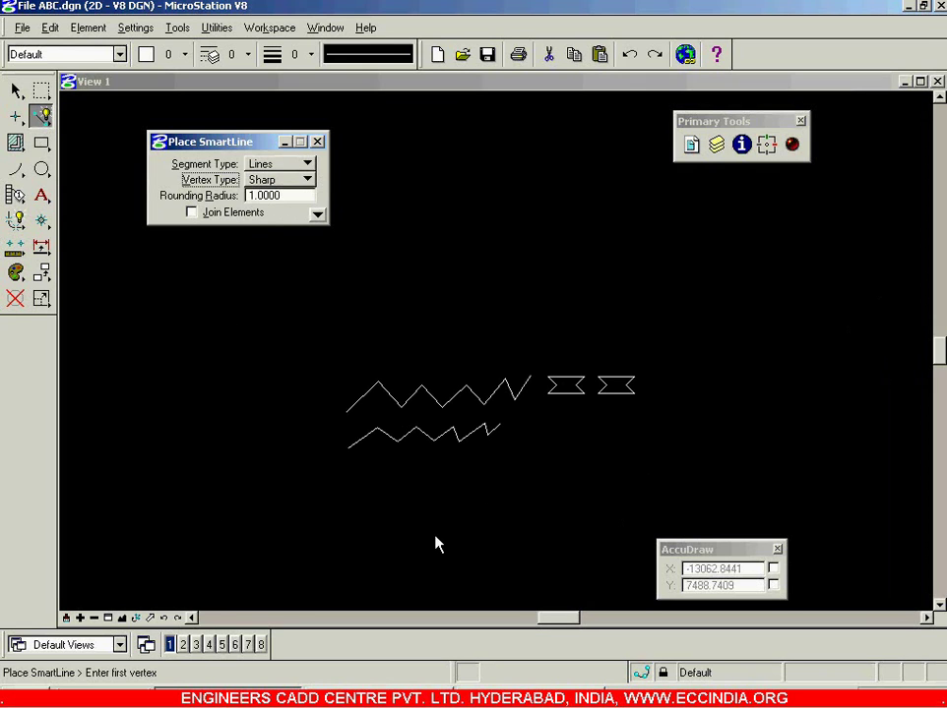
scroll(494, 243, up, 3)
scroll(464, 249, up, 3)
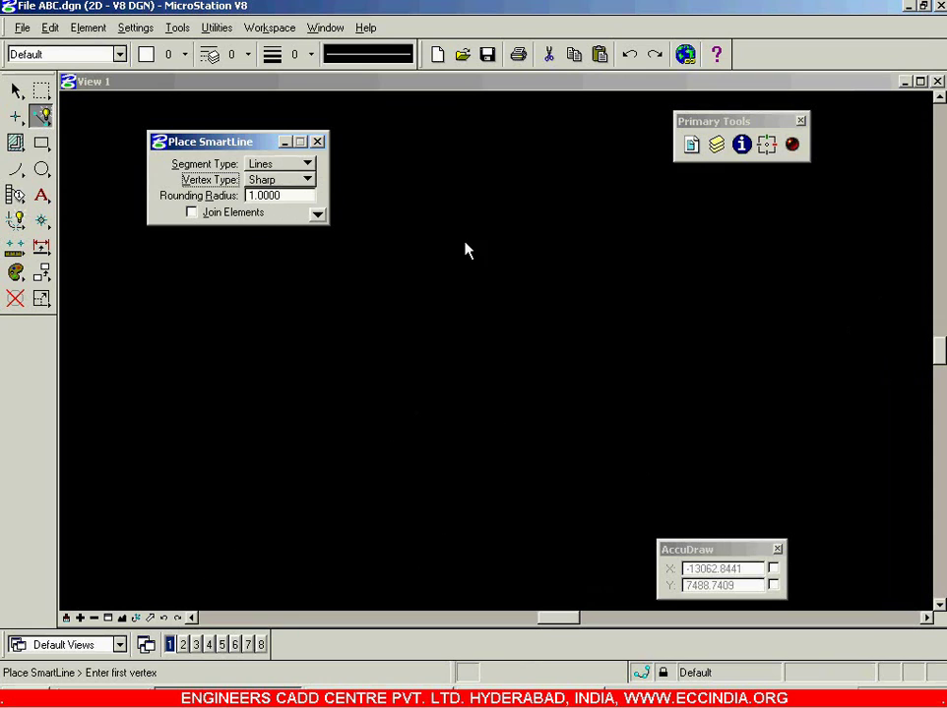
click(282, 321)
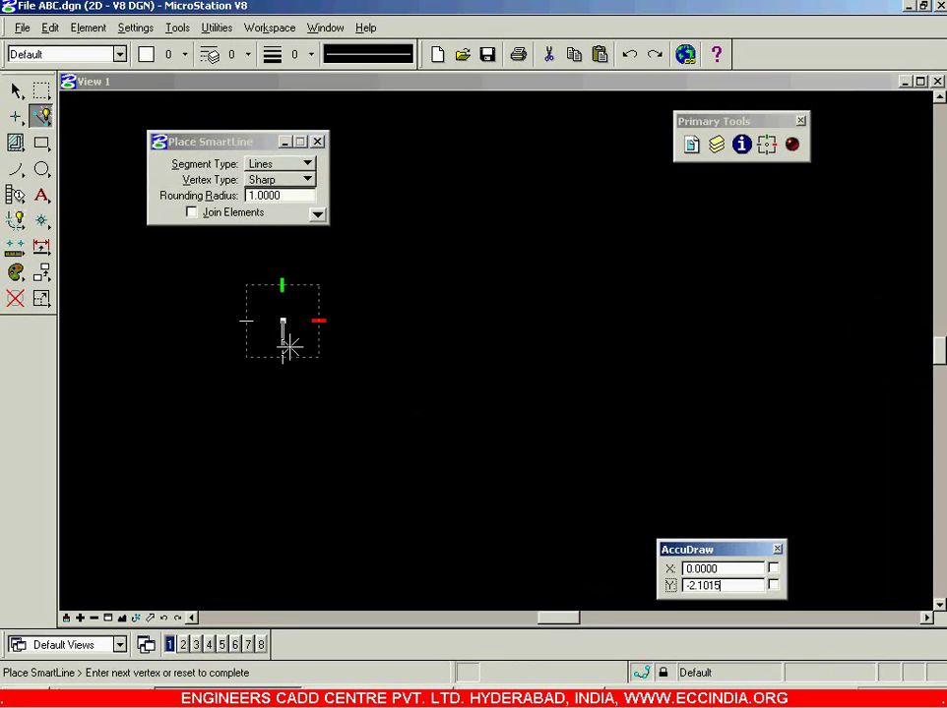
click(283, 503)
click(563, 505)
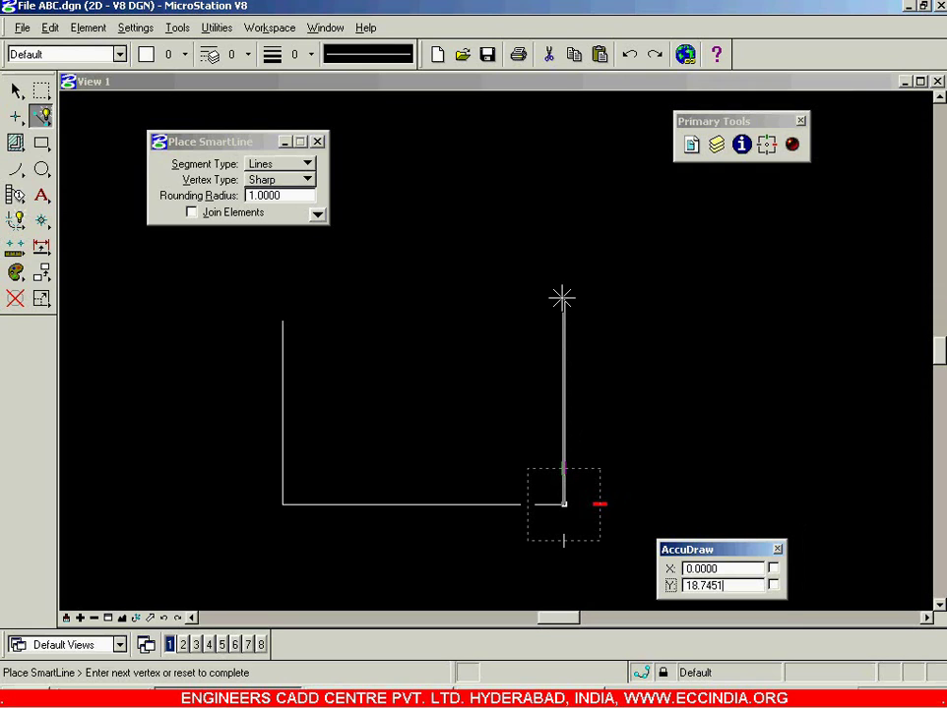
key(Return)
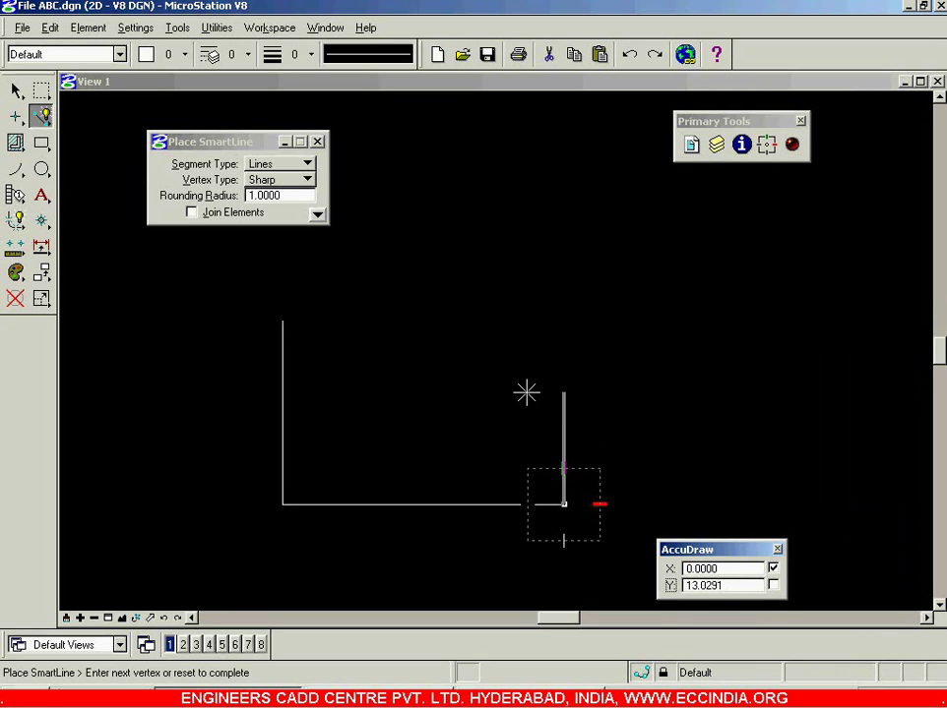
click(282, 319)
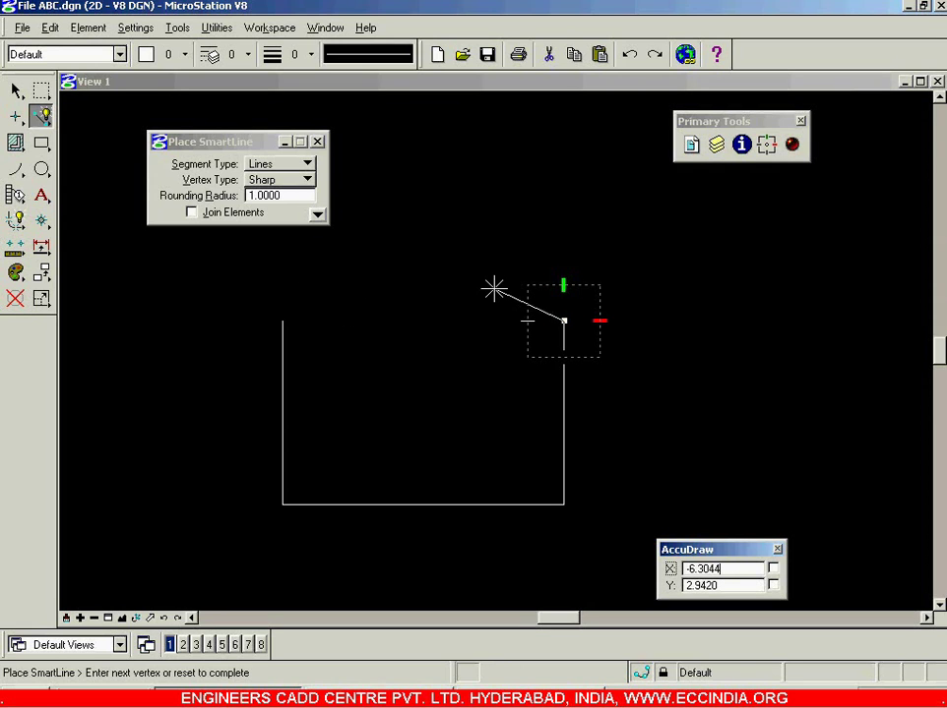
click(280, 320)
right_click(313, 377)
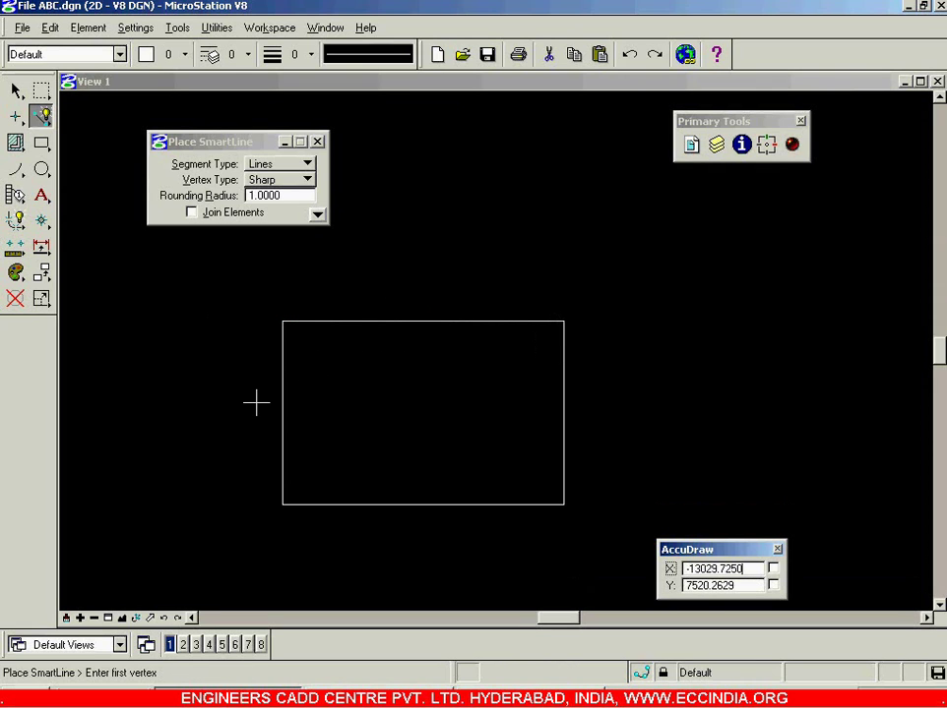
- Set the SmartLine vertex type to Rounded with a rounding radius of 3
scroll(182, 403, down, 3)
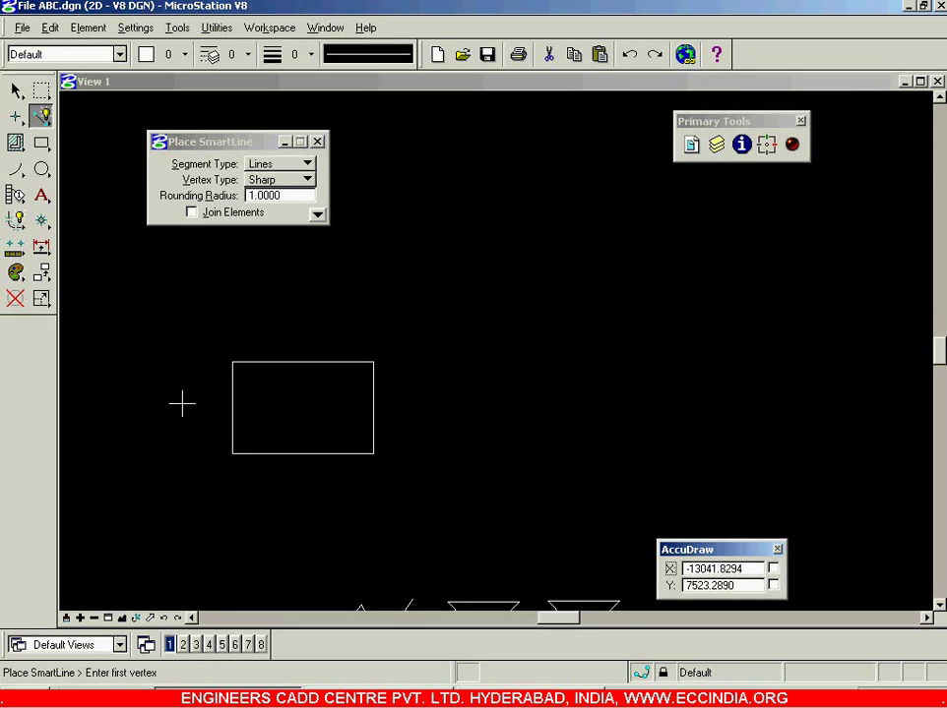
scroll(411, 442, up, 3)
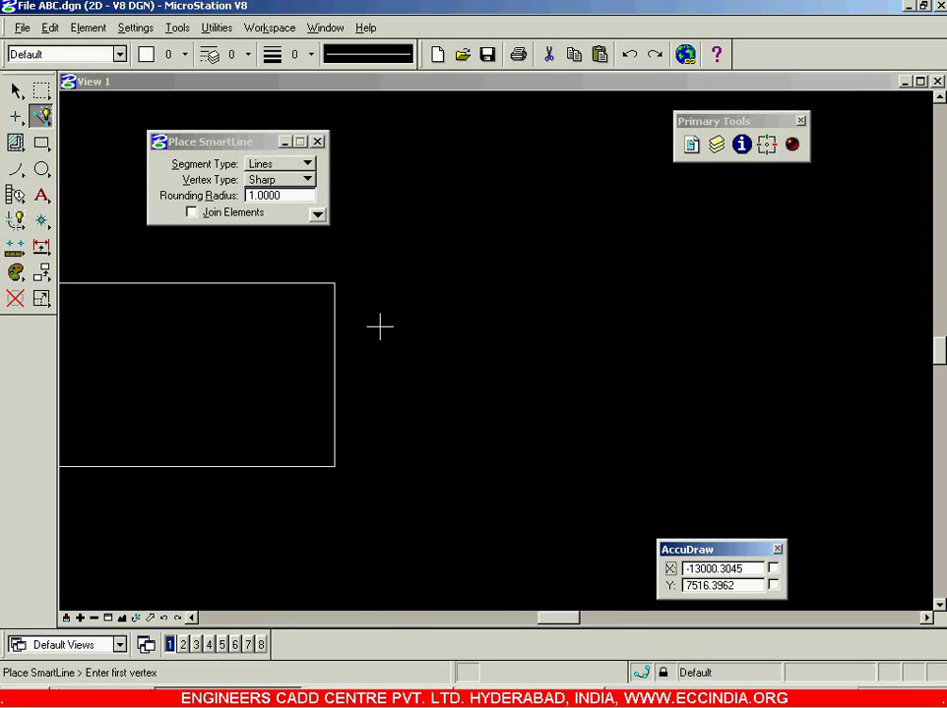
click(307, 180)
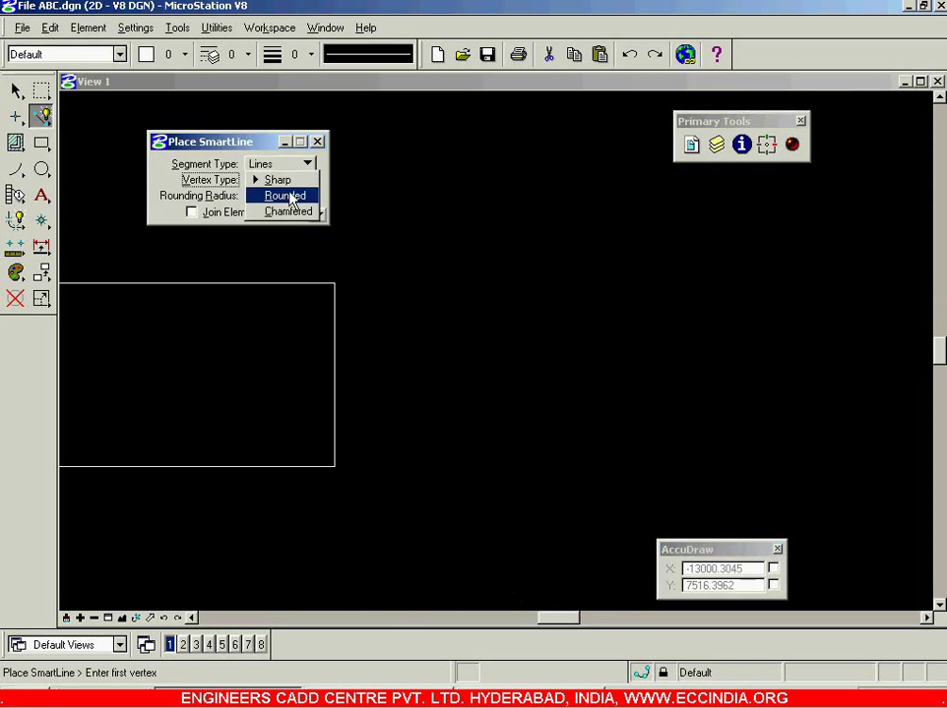
click(297, 196)
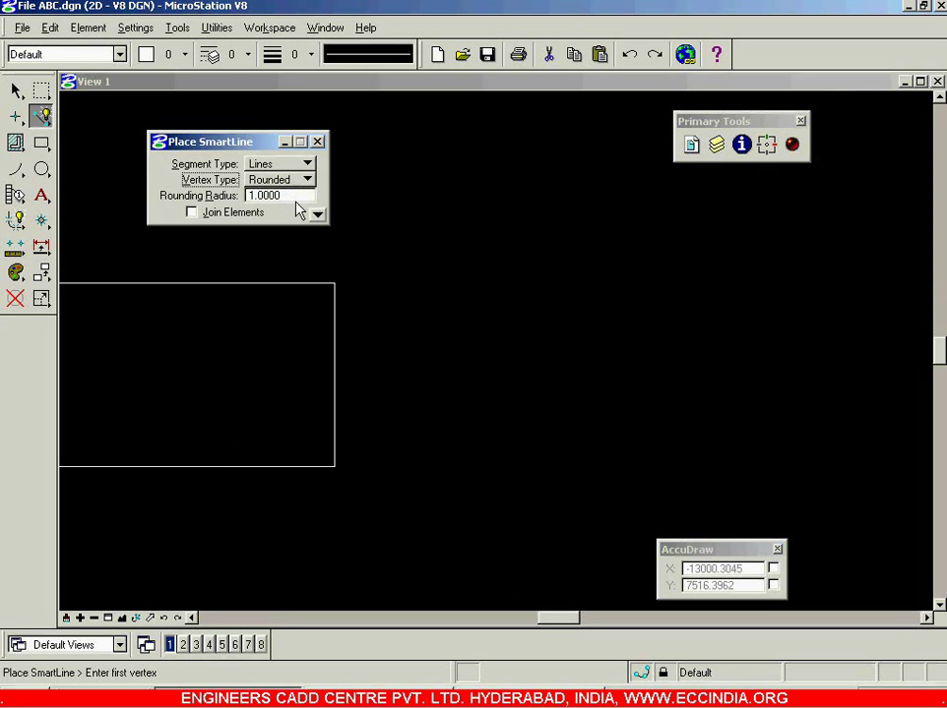
drag(292, 198, 263, 202)
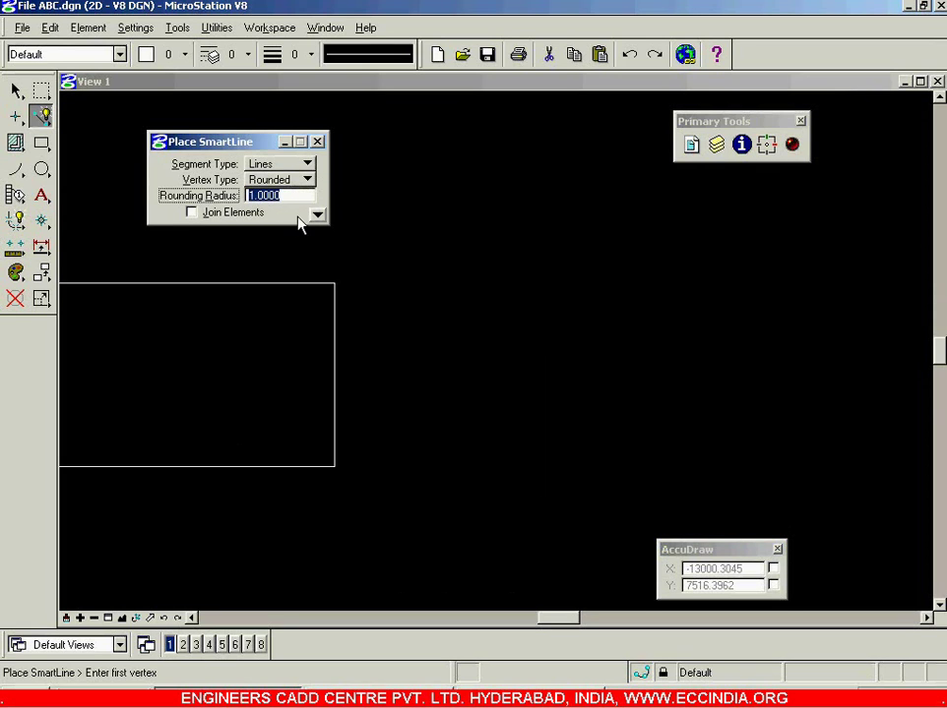
text(3)
key(Tab)
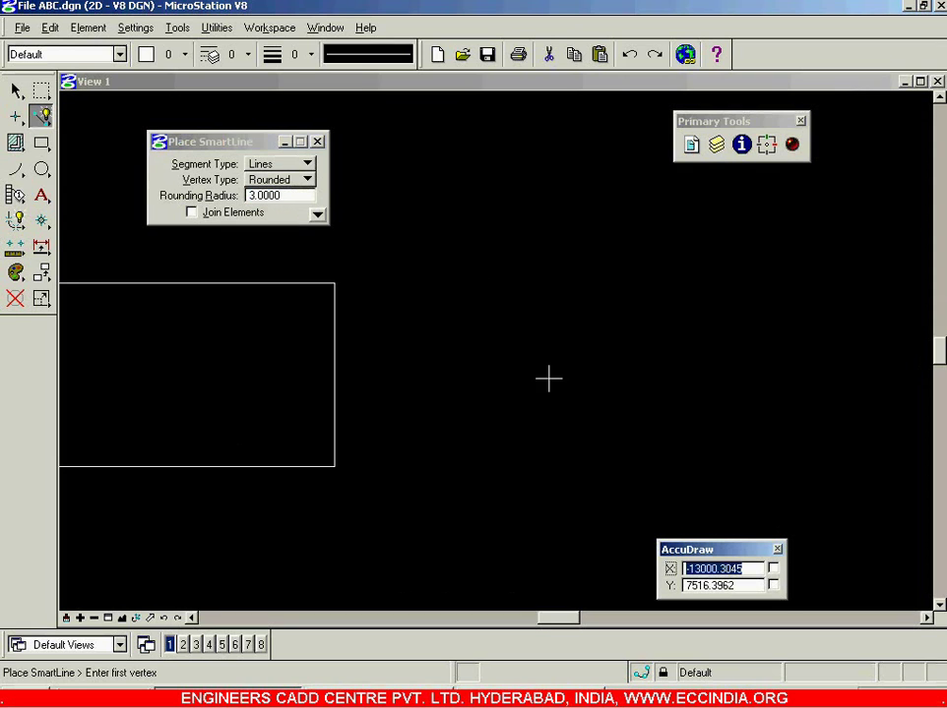
- Draw a tall, narrow rectangle with rounded vertices beside the sharp-cornered rectangle, ending at its starting corner
click(547, 283)
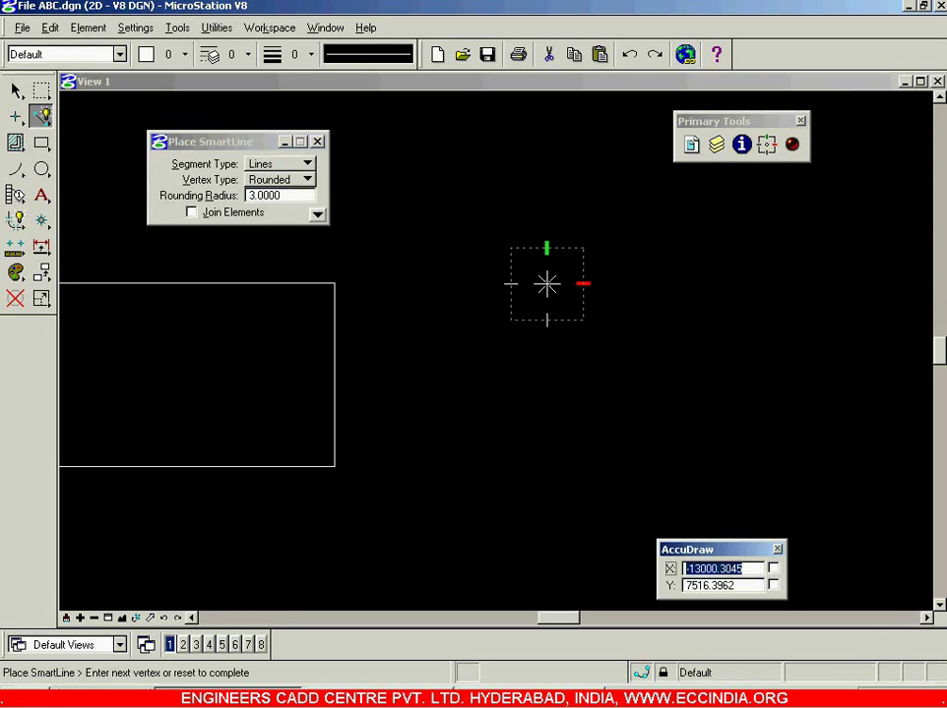
scroll(547, 283, down, 3)
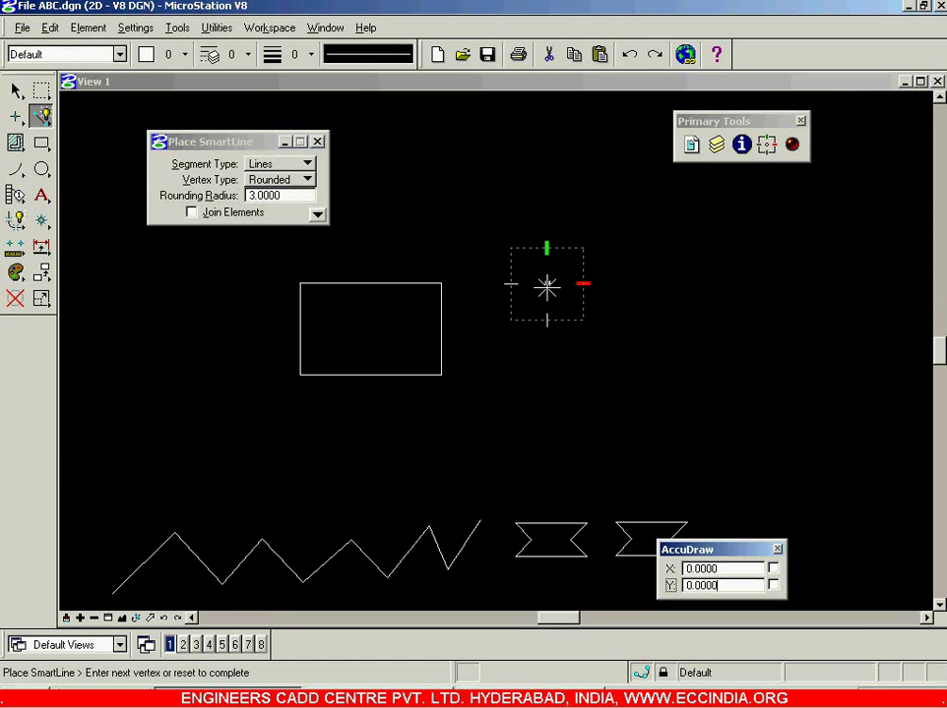
click(547, 406)
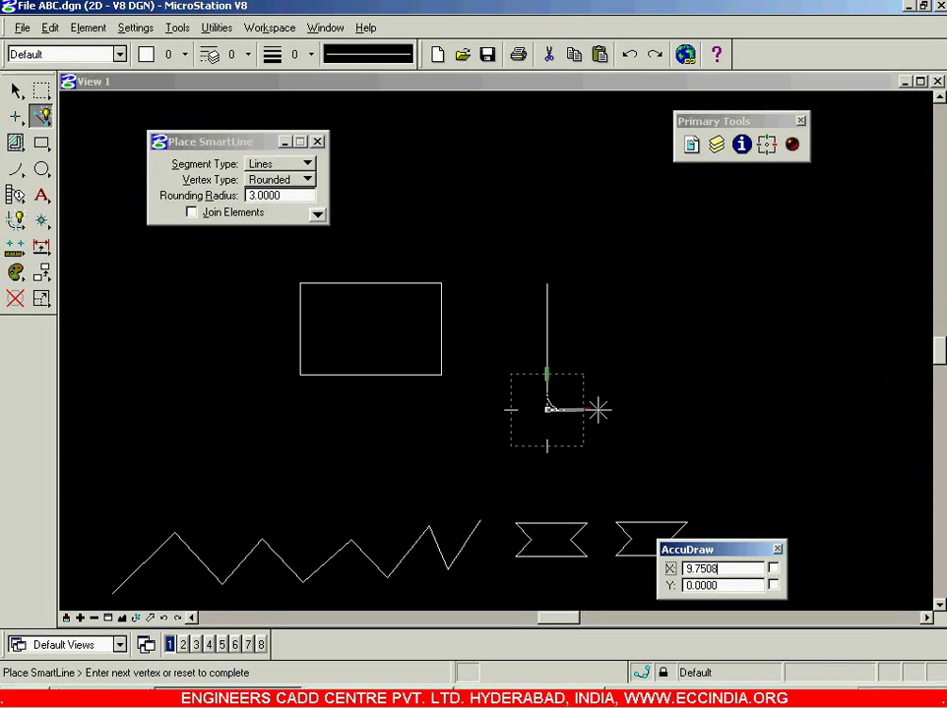
click(600, 408)
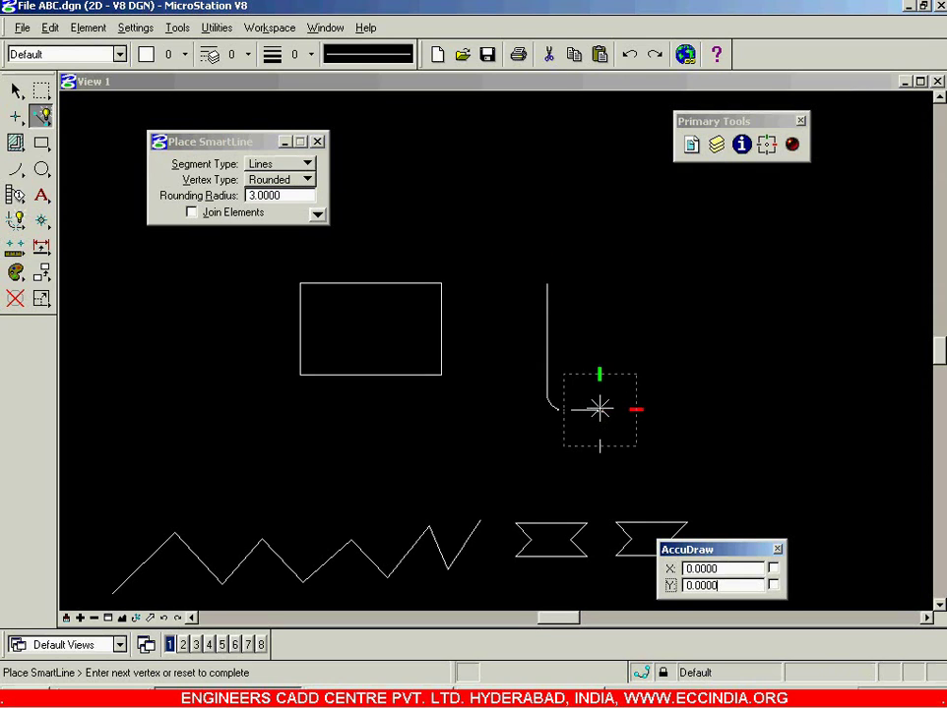
key(Return)
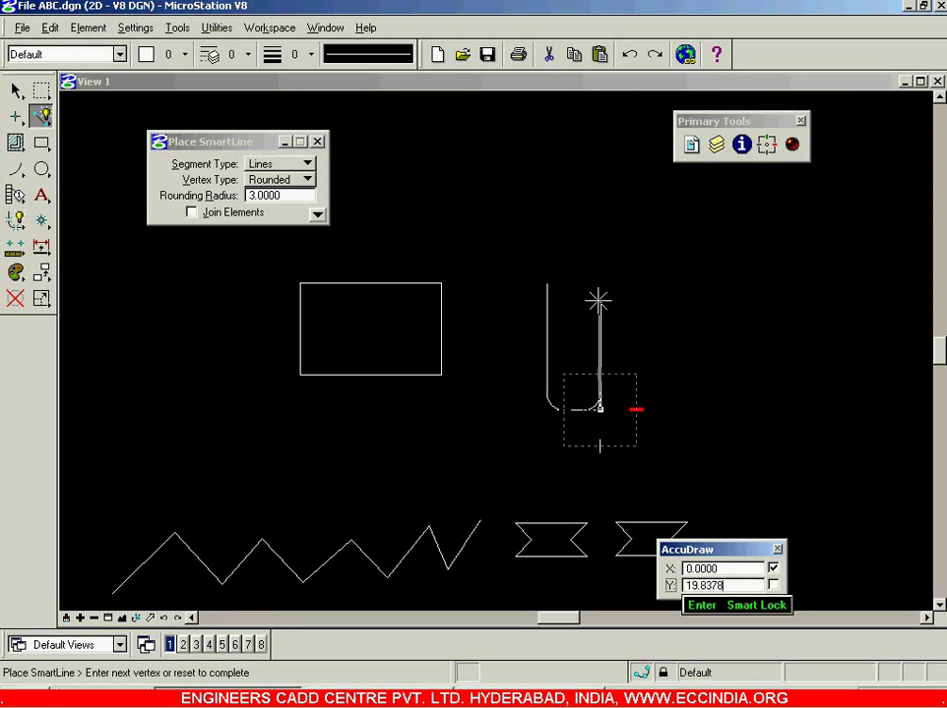
click(547, 282)
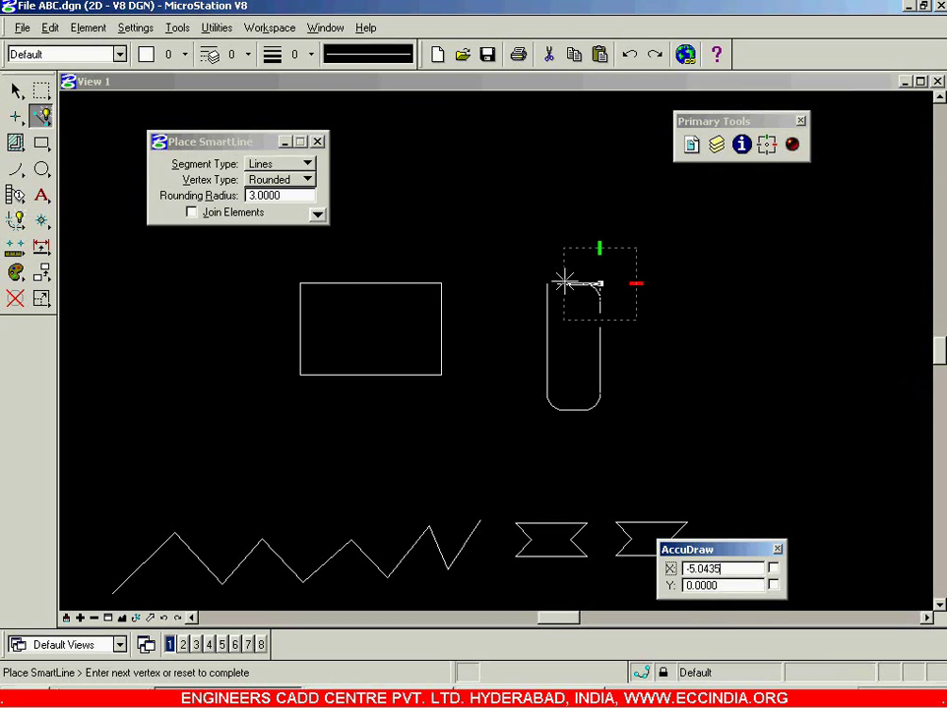
click(547, 285)
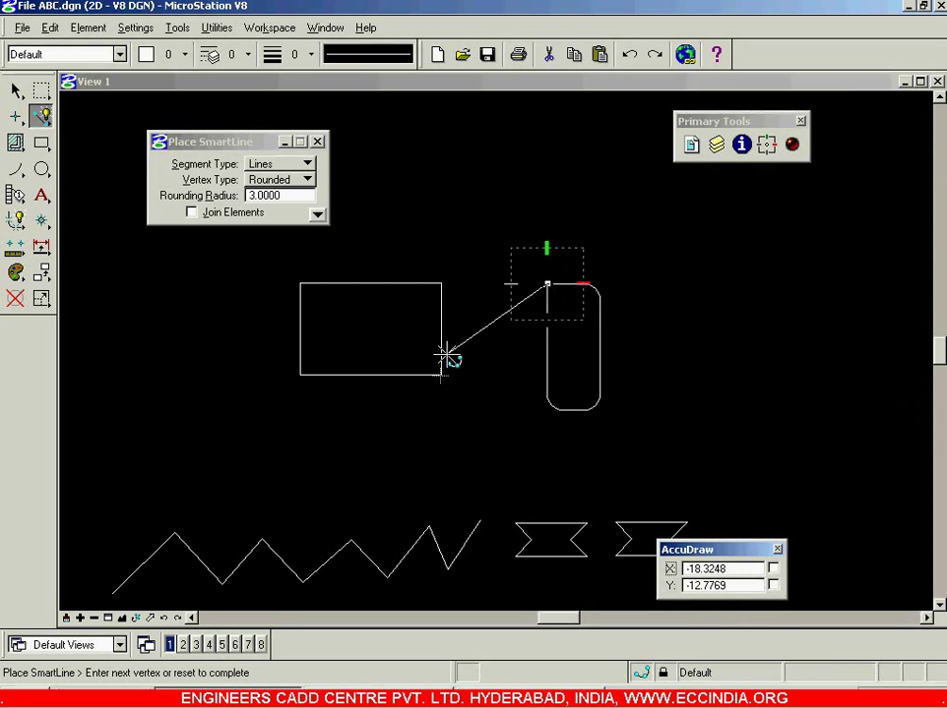
right_click(480, 355)
scroll(580, 427, up, 6)
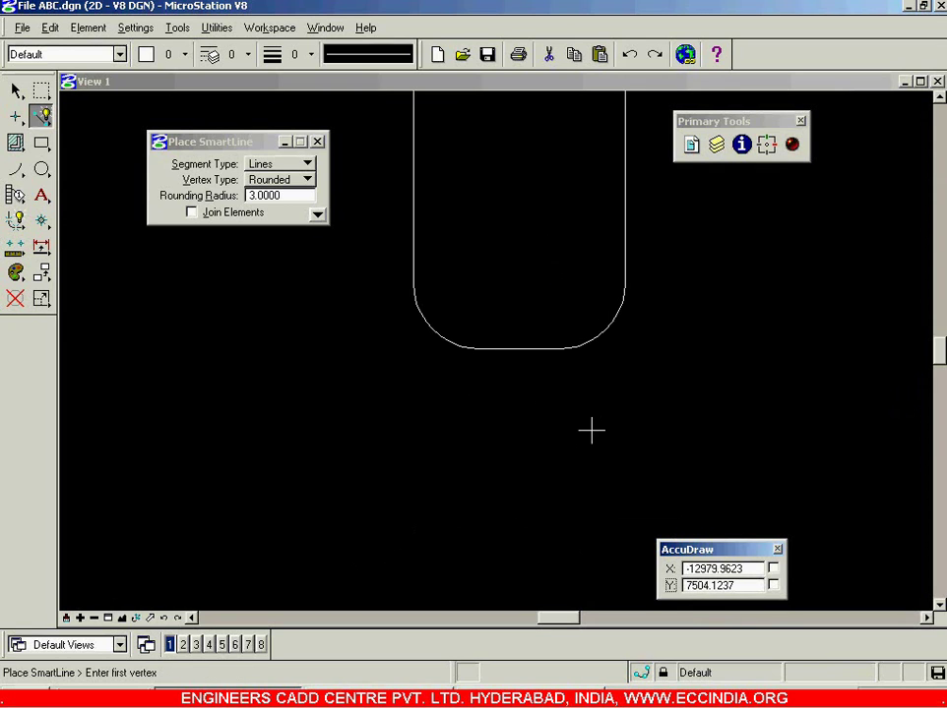
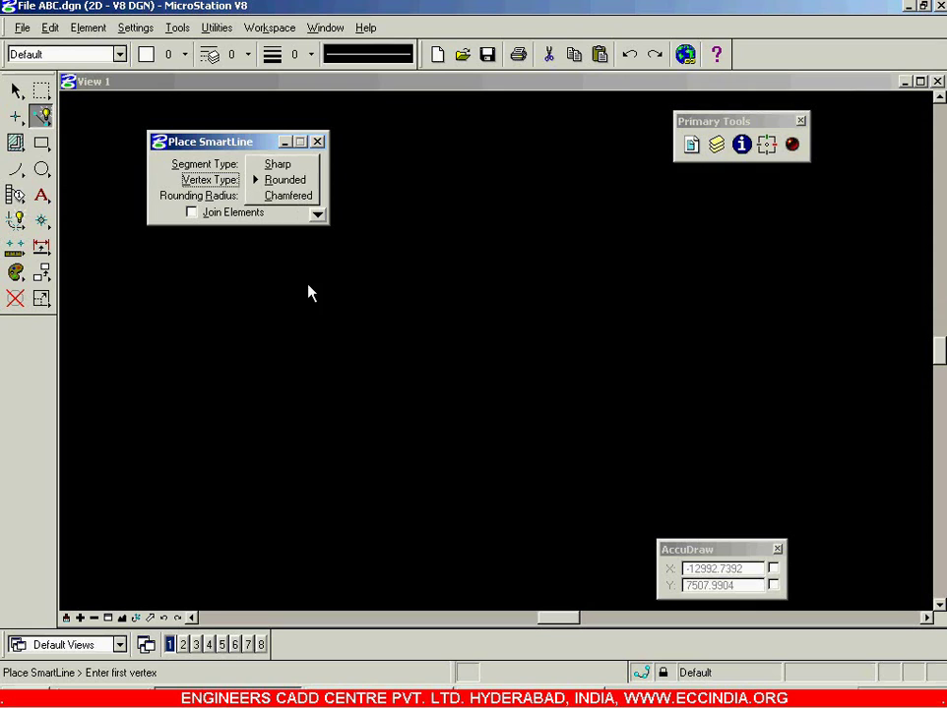
- Set the SmartLine vertex type to Chamfered, leave the tool and fit all elements in the view
click(303, 195)
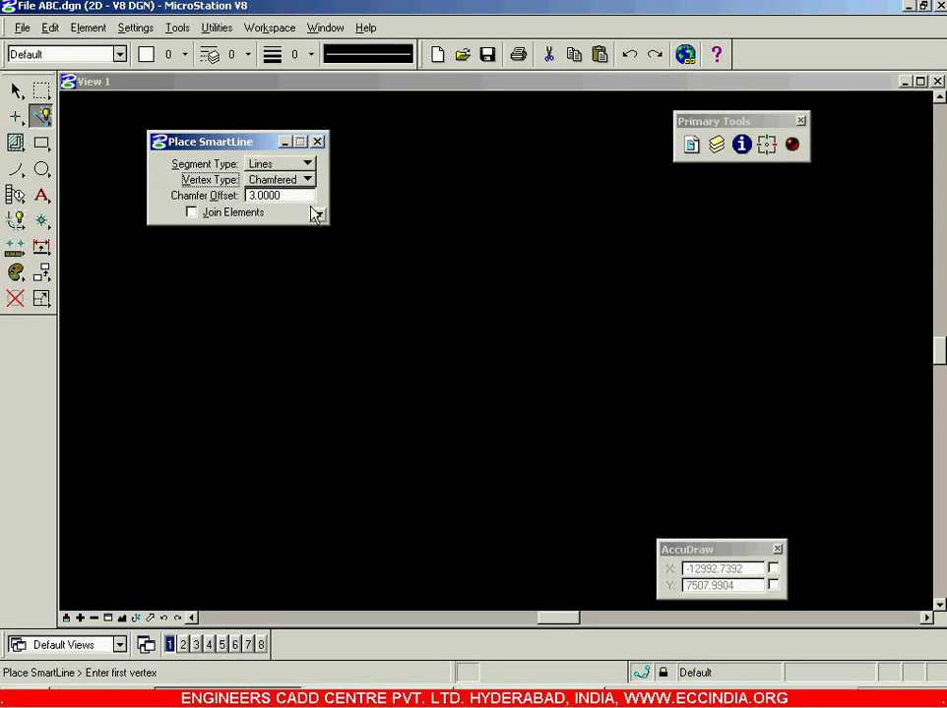
click(17, 89)
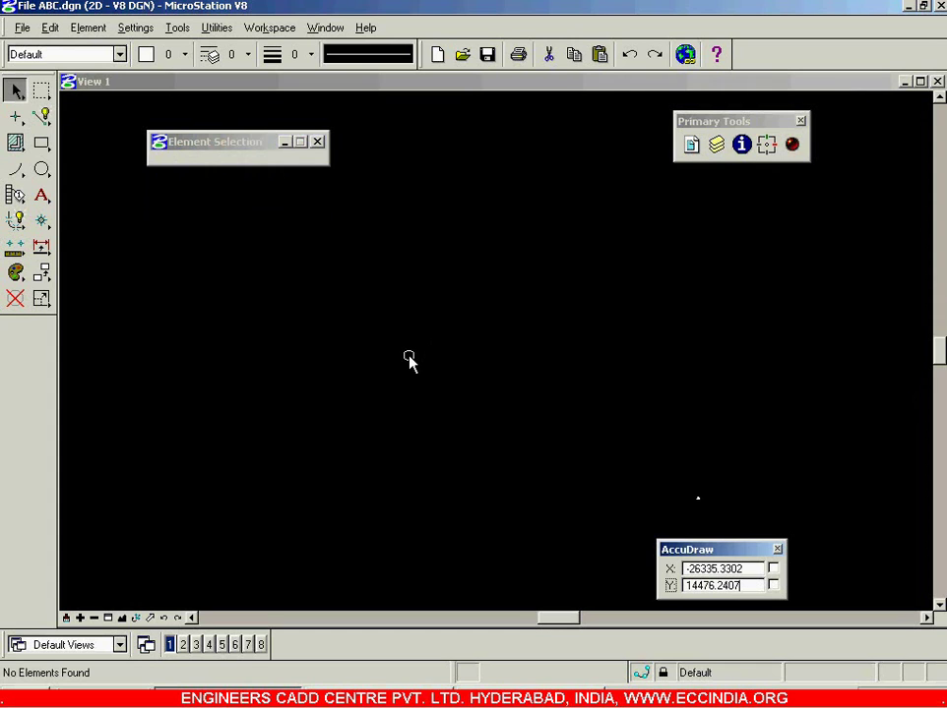
click(122, 618)
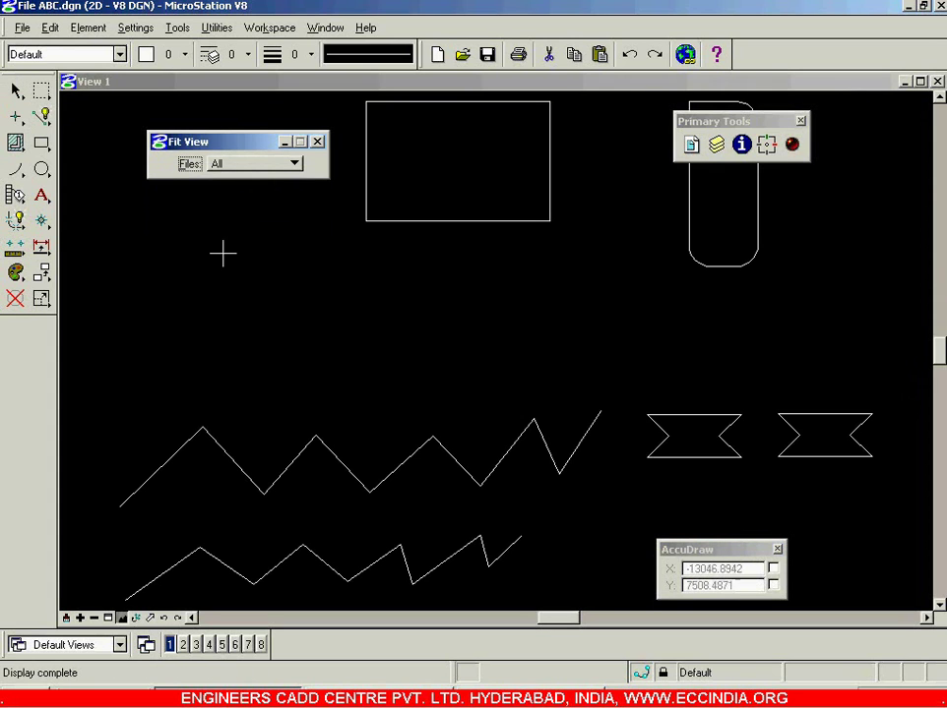
- Start a SmartLine with chamfered vertices above the zigzag lines, drawing a vertical segment downward and a horizontal base to its right
click(41, 116)
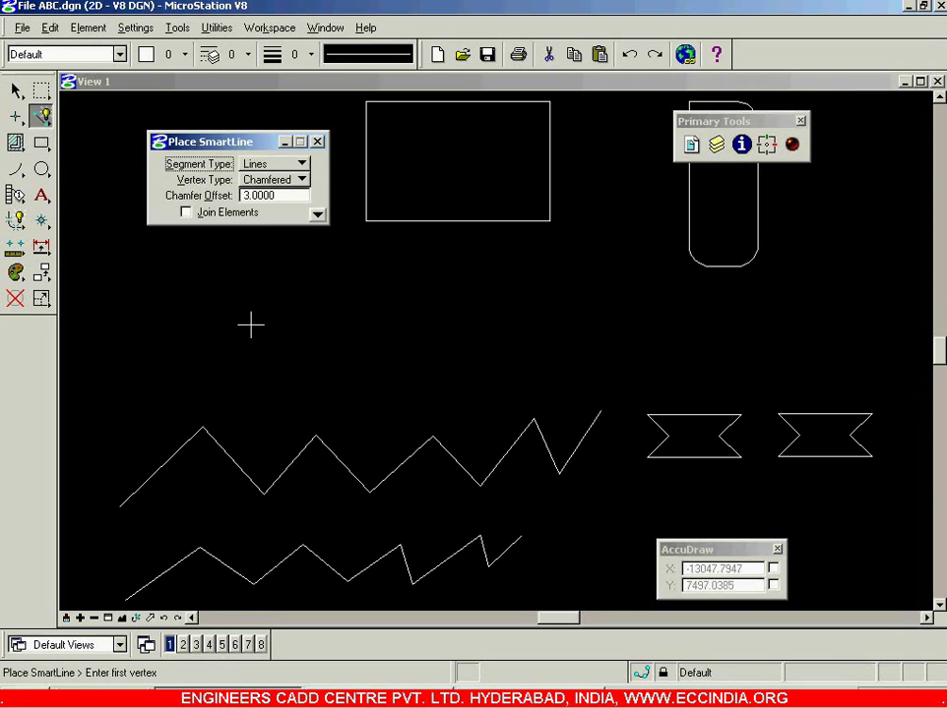
scroll(130, 435, up, 2)
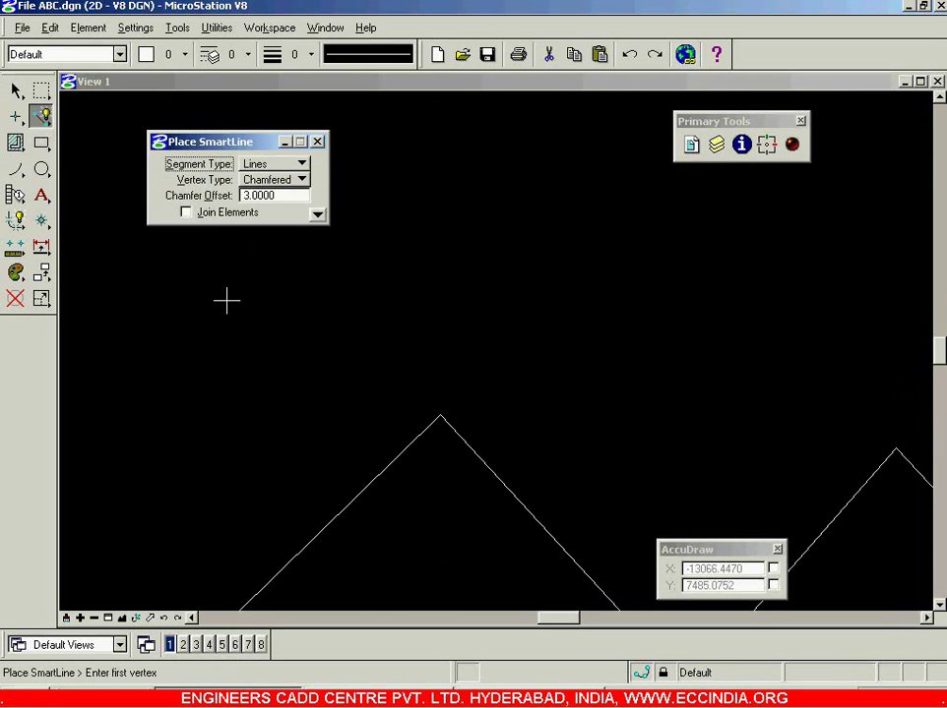
click(387, 158)
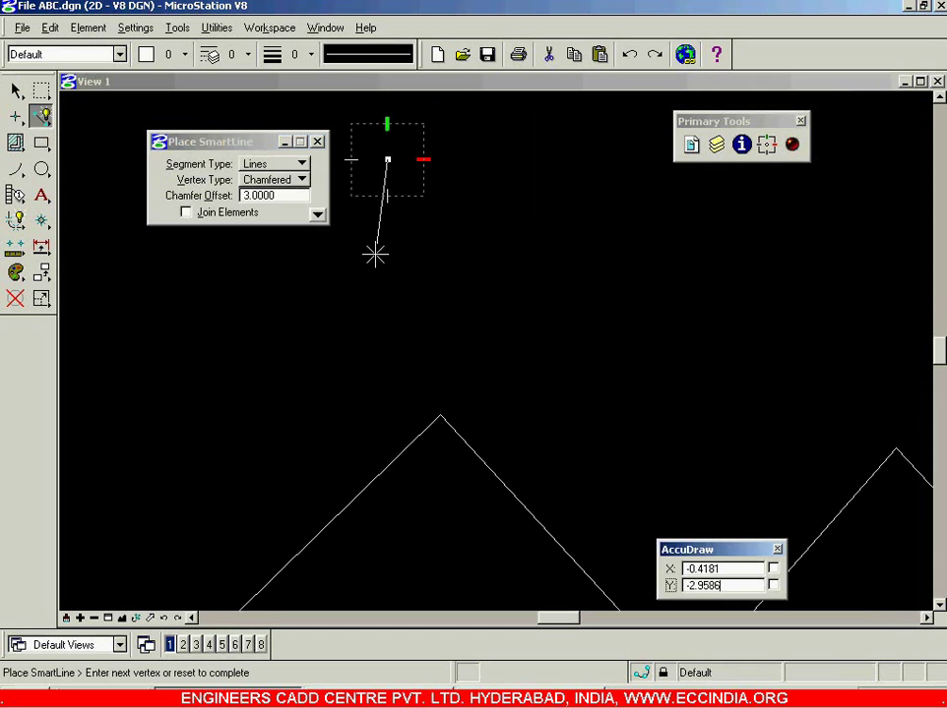
click(387, 330)
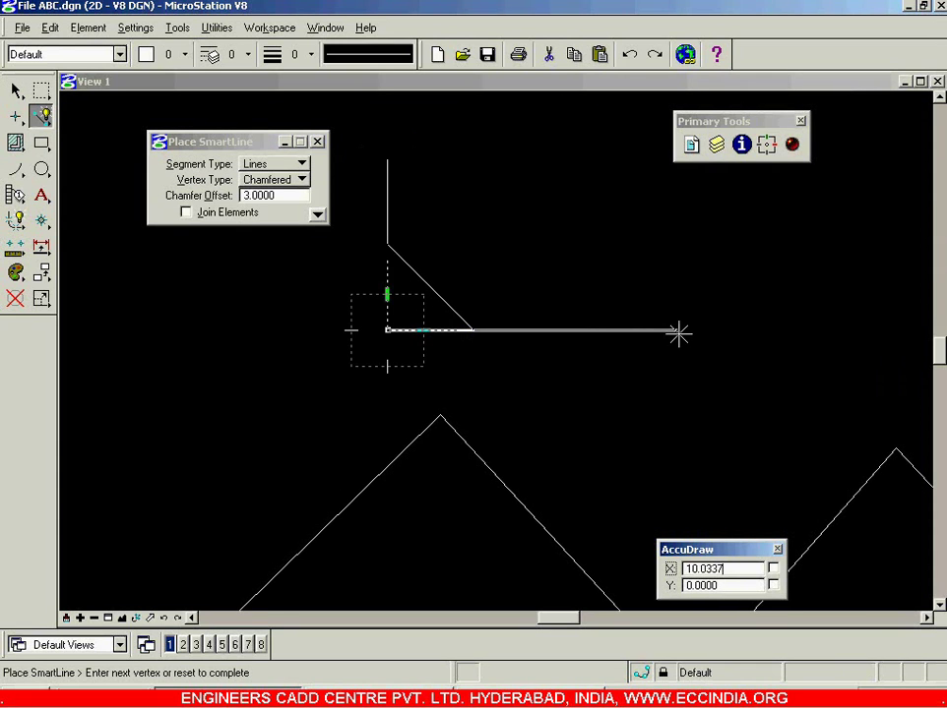
click(747, 331)
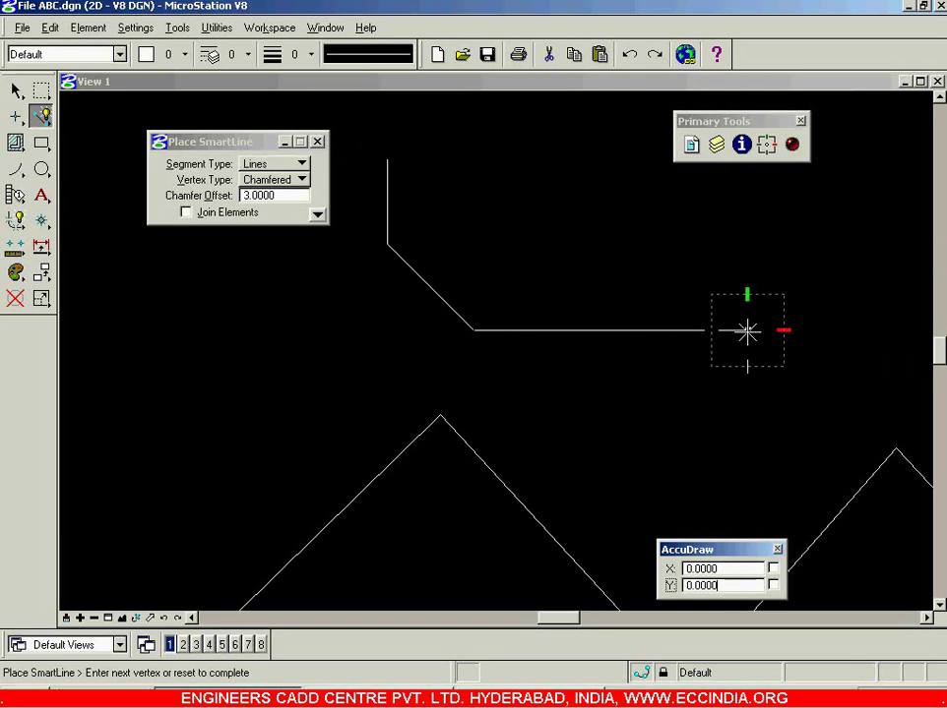
- Move the Primary Tools box clear of the shape and complete the chamfered square, about 12.5 high, closing at its starting point
drag(760, 126, 222, 470)
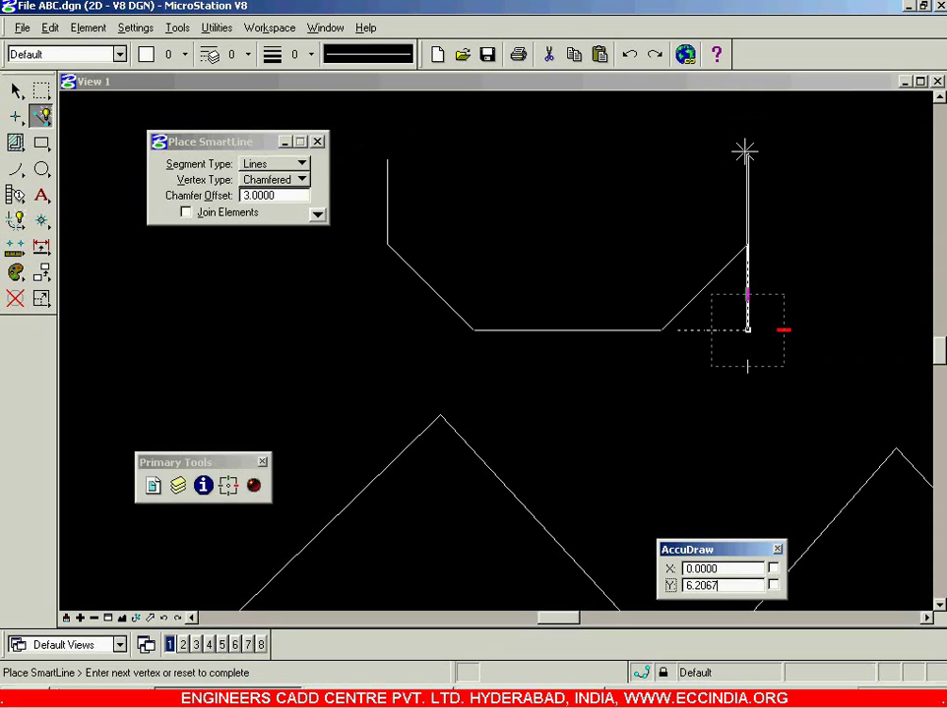
scroll(745, 151, down, 3)
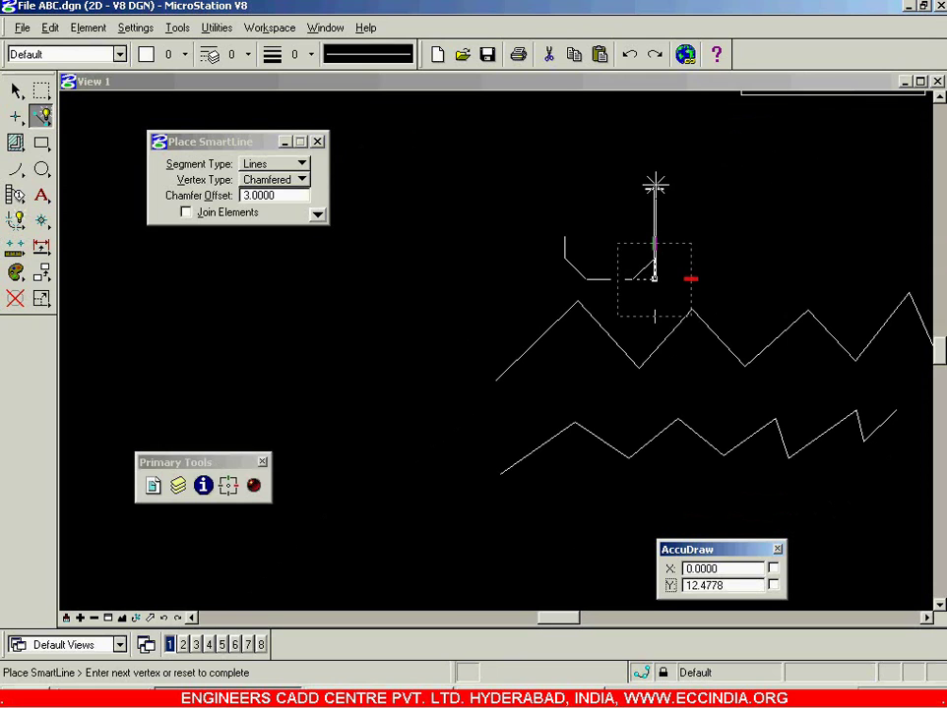
click(654, 185)
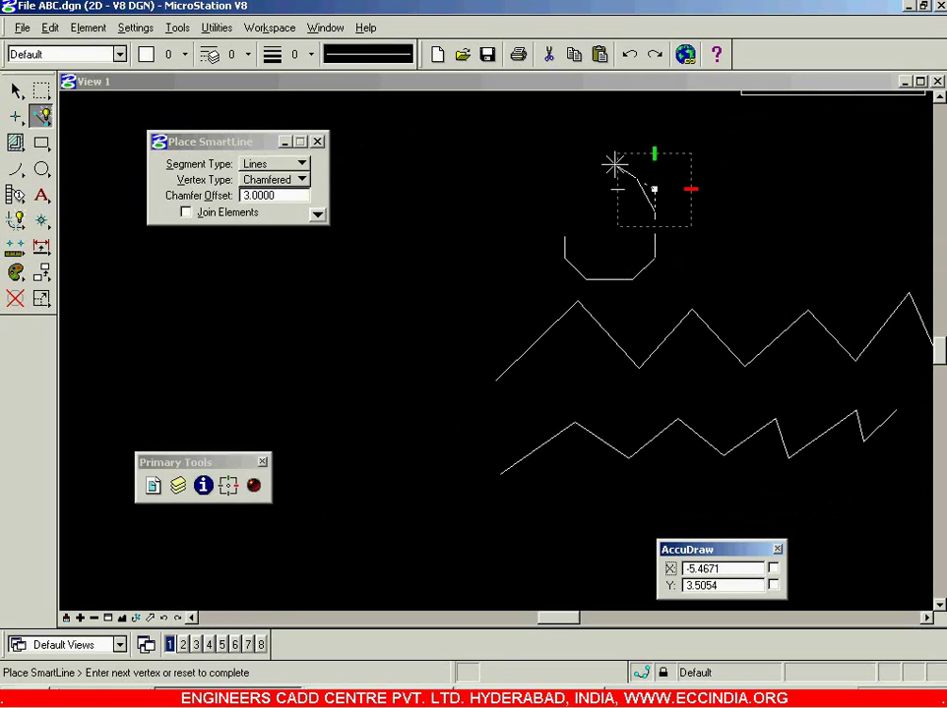
click(564, 187)
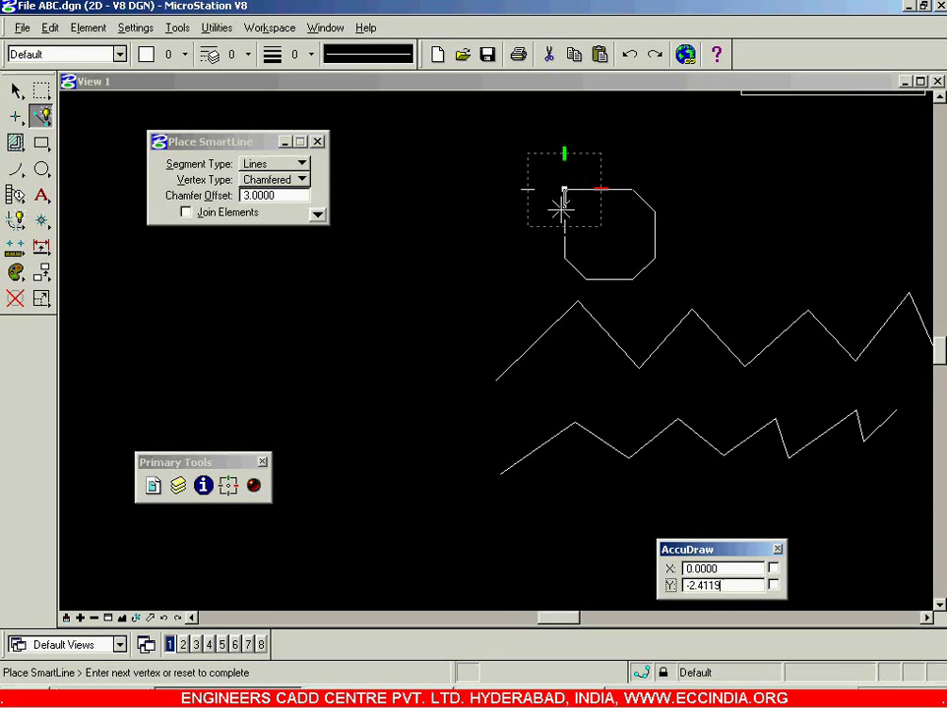
scroll(560, 228, up, 5)
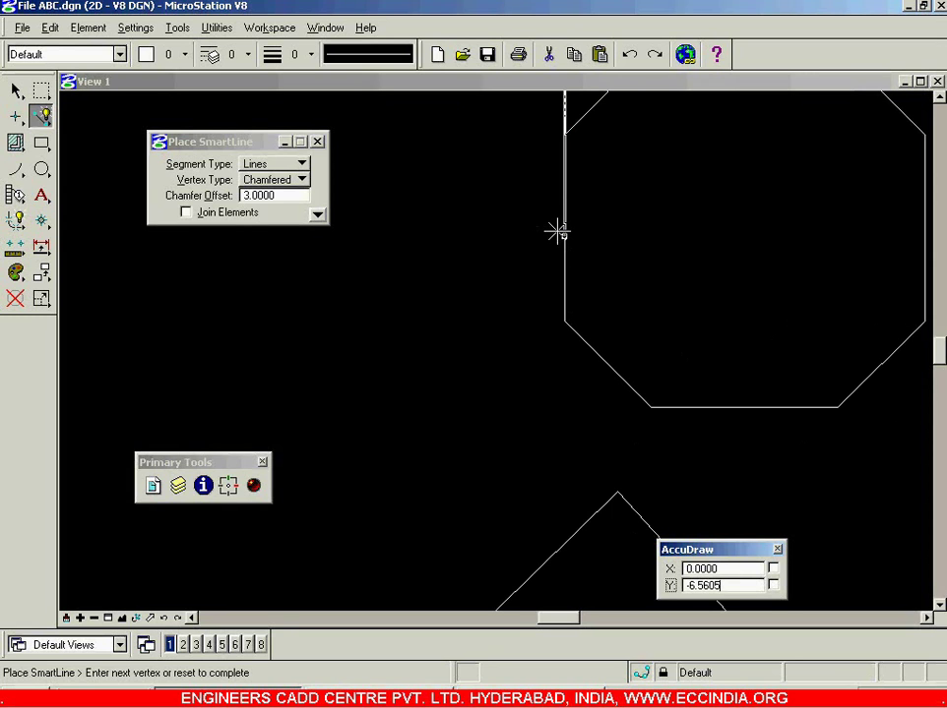
click(561, 232)
right_click(558, 232)
scroll(655, 289, down, 6)
scroll(675, 242, up, 6)
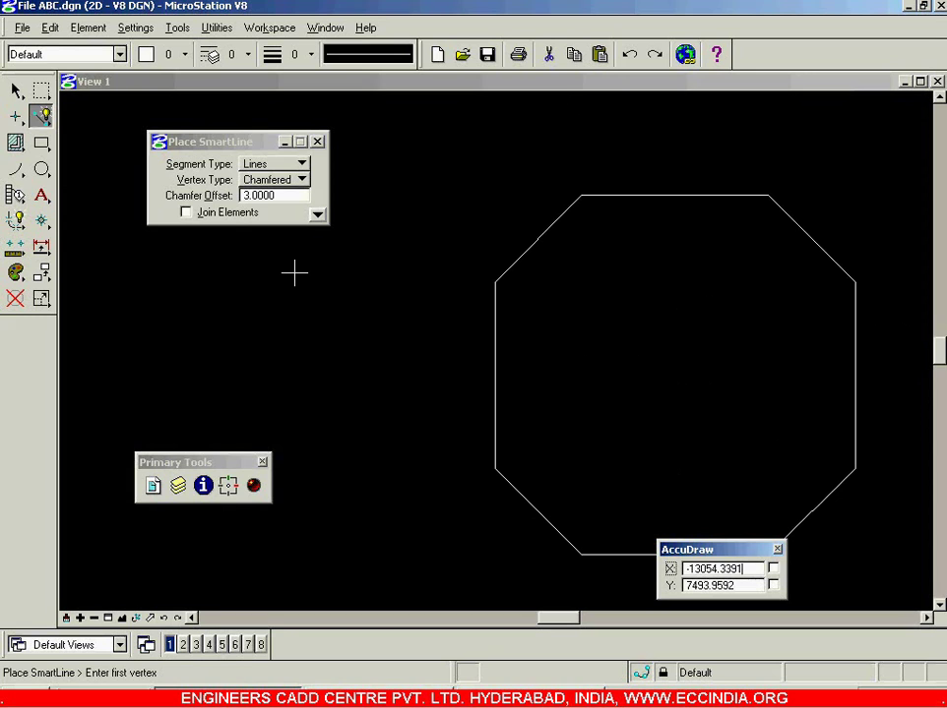
click(302, 180)
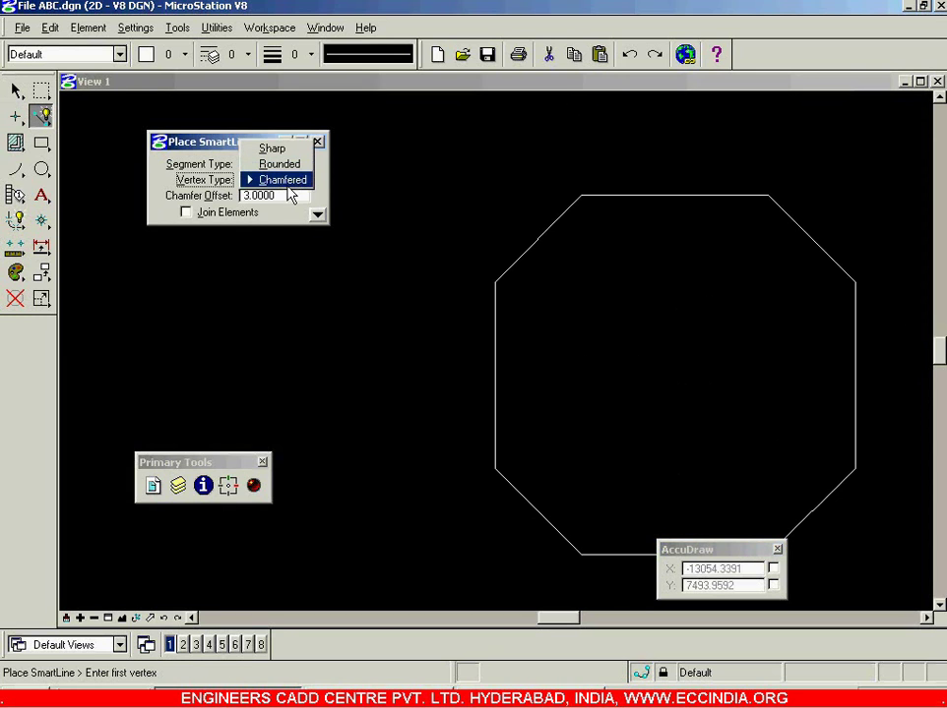
click(241, 196)
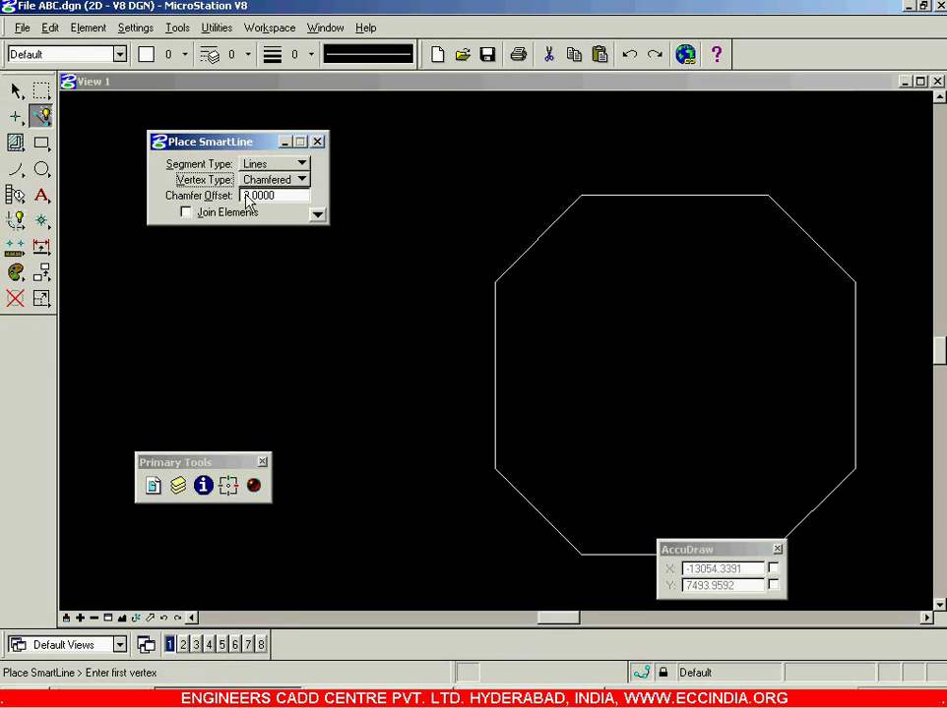